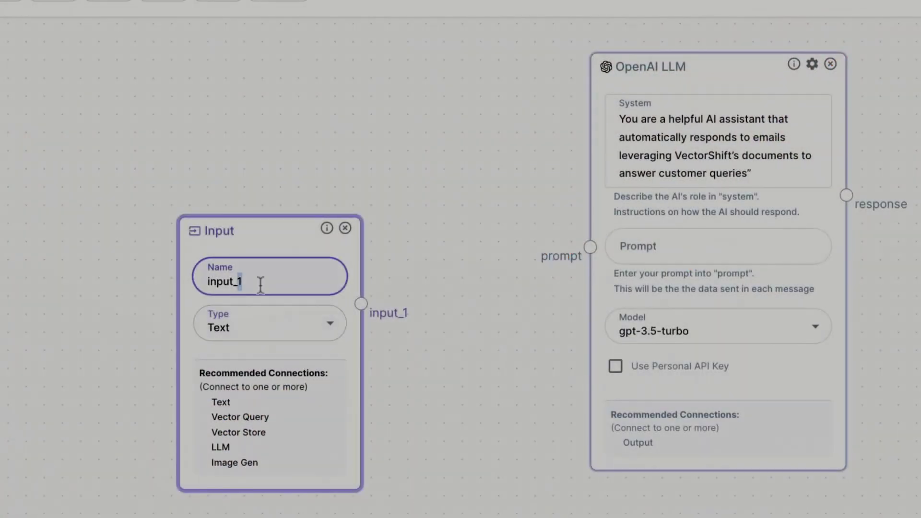
Step: Rename the Input node to User_Query and add a Vector Store Reader using VectorShift Documentation
double_click(260, 284)
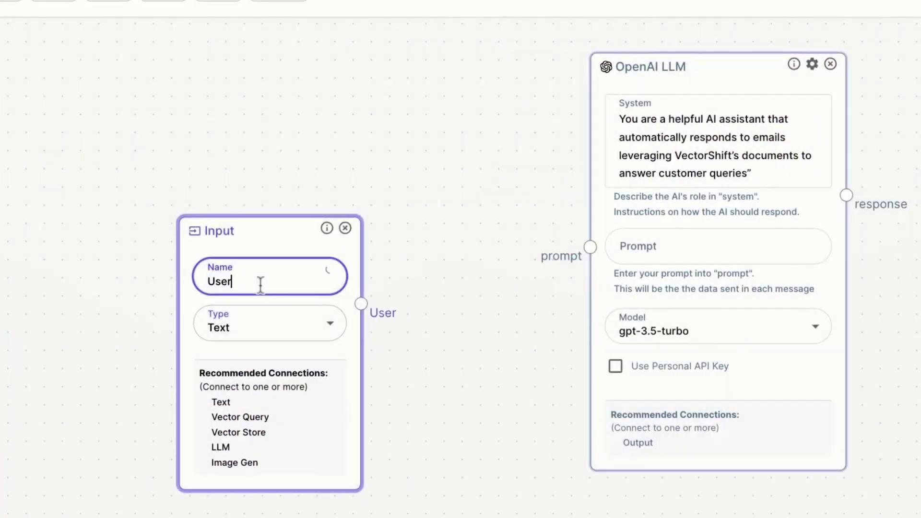
text(User_Query)
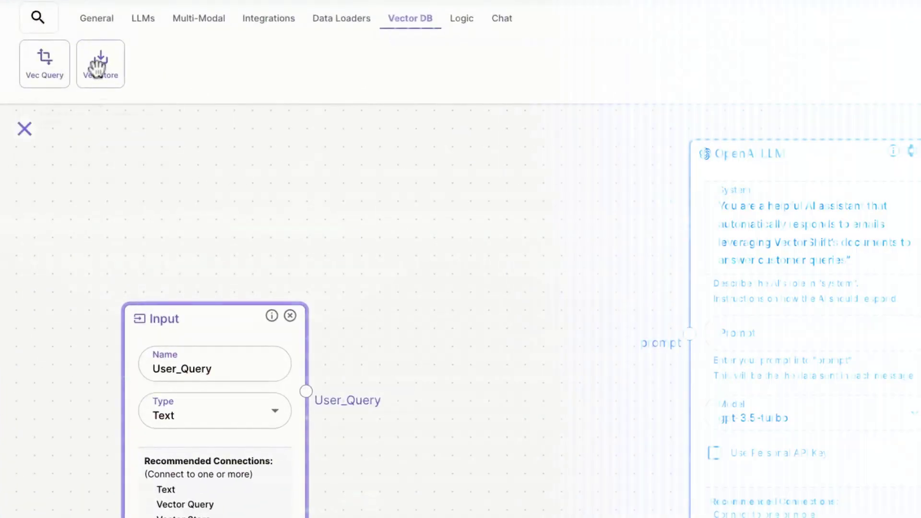
click(120, 118)
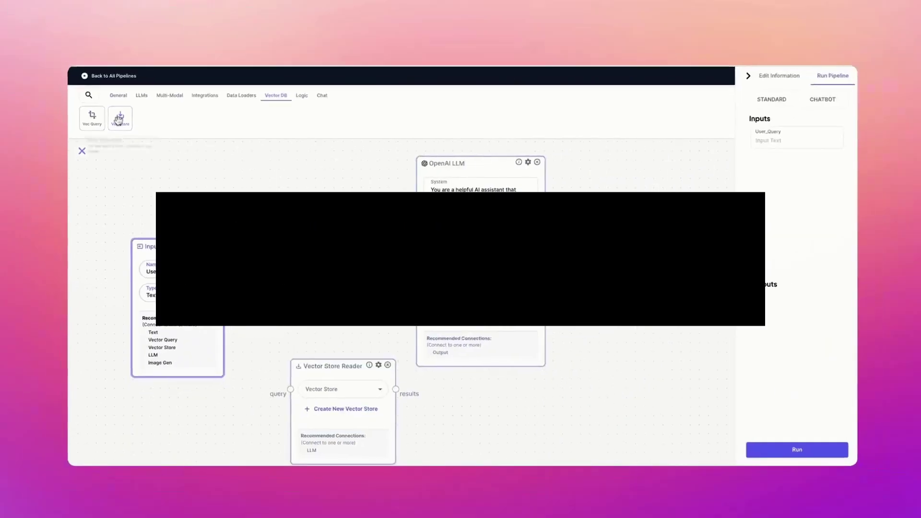
drag(329, 397, 324, 368)
click(315, 341)
text(VectorShift Documentation)
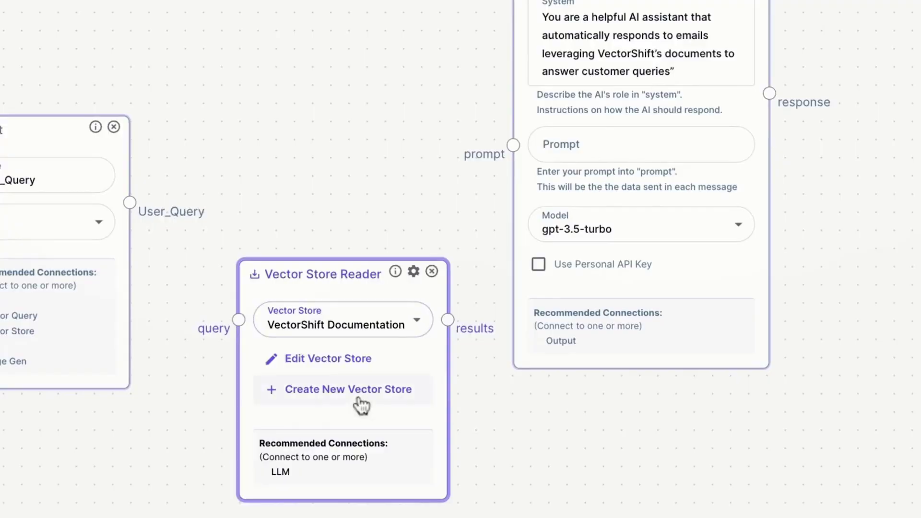
click(342, 371)
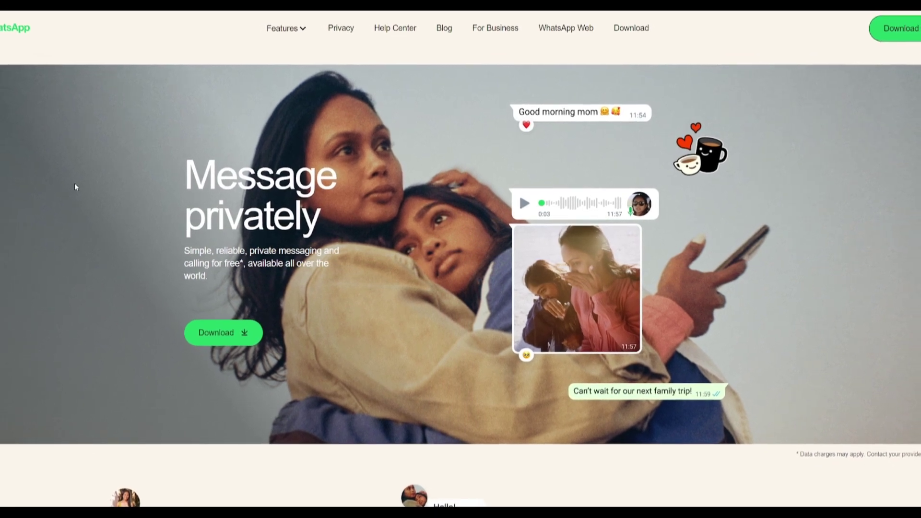
scroll(61, 182, down, 1)
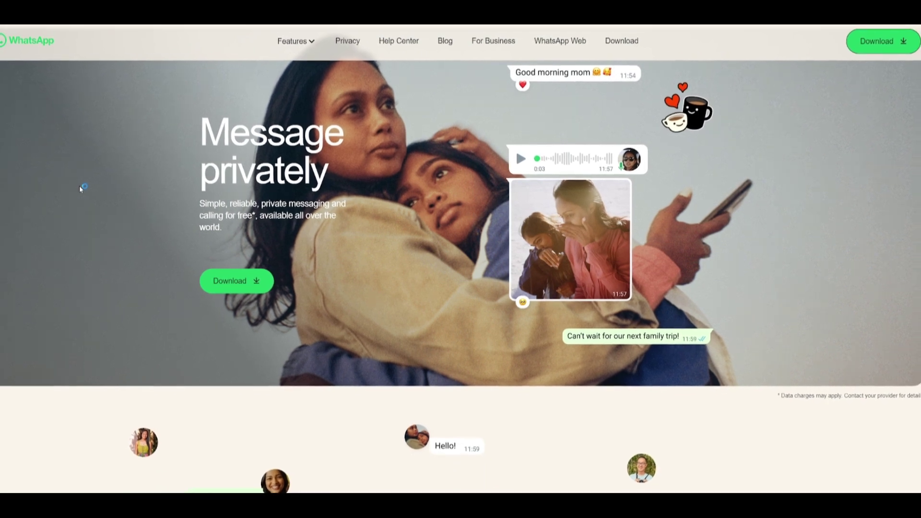
scroll(93, 197, down, 1)
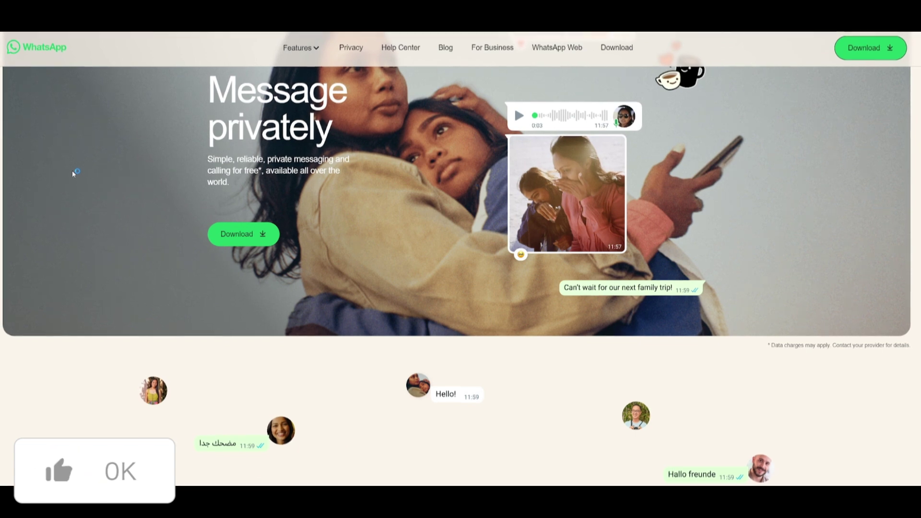
scroll(93, 183, down, 1)
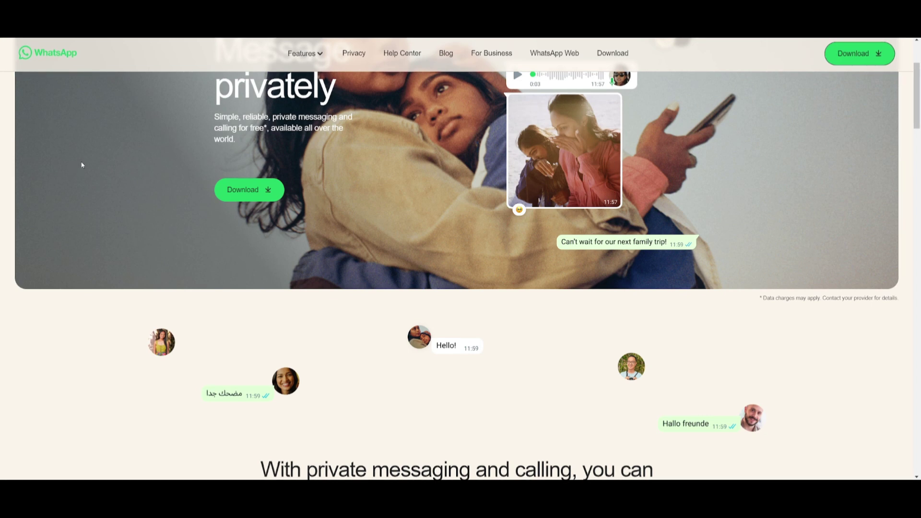
scroll(91, 161, down, 2)
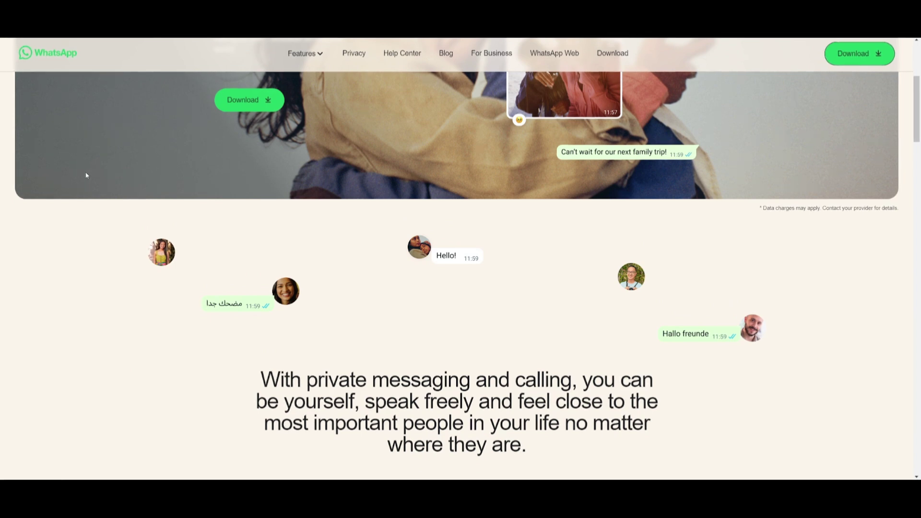
scroll(87, 176, down, 1)
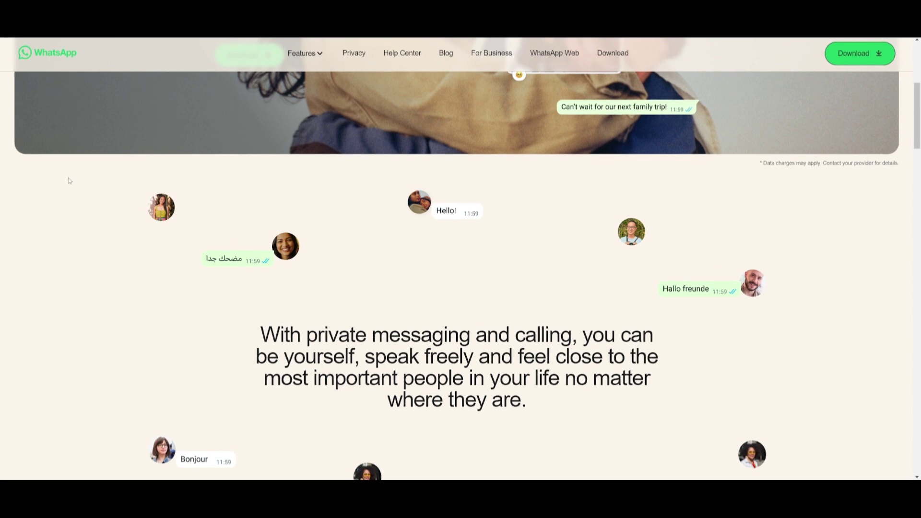
scroll(69, 180, down, 1)
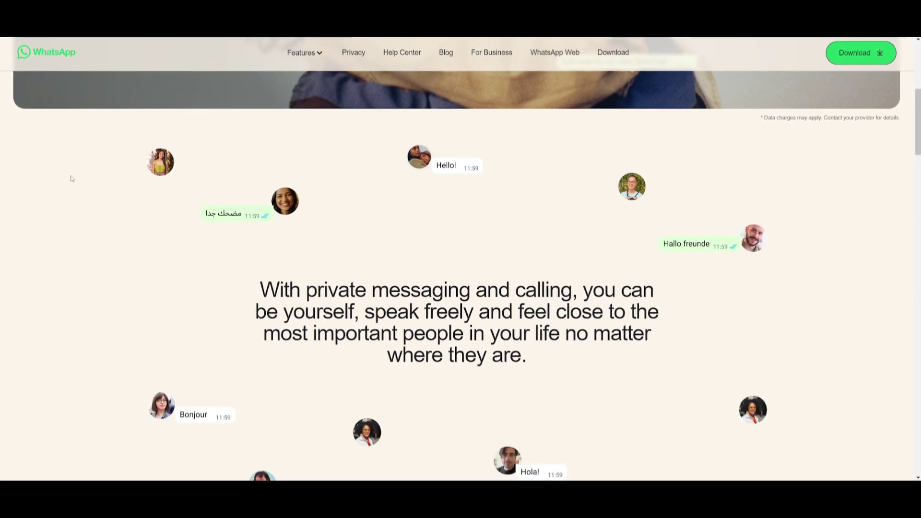
scroll(72, 178, down, 1)
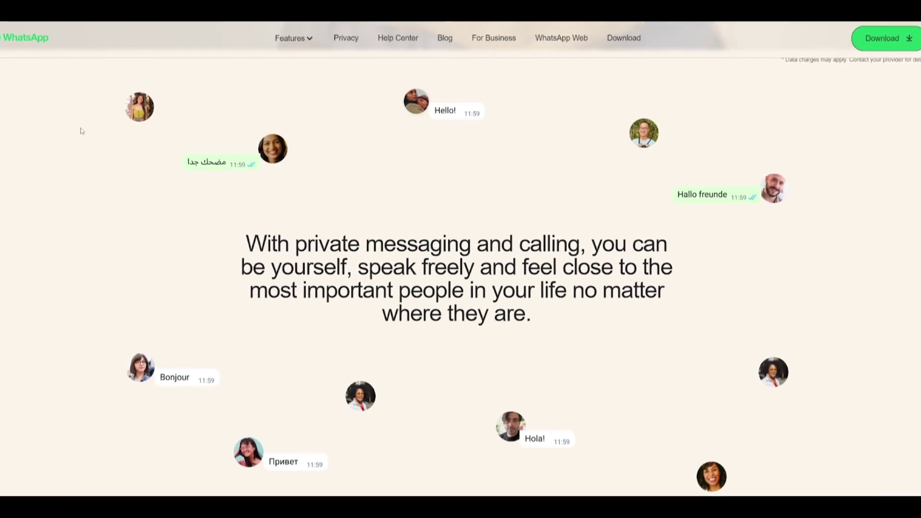
scroll(65, 139, down, 1)
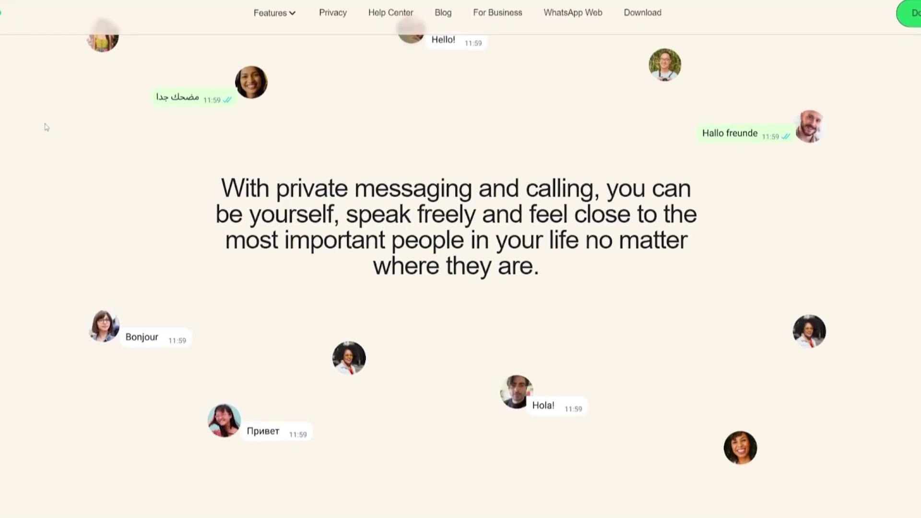
scroll(47, 127, down, 1)
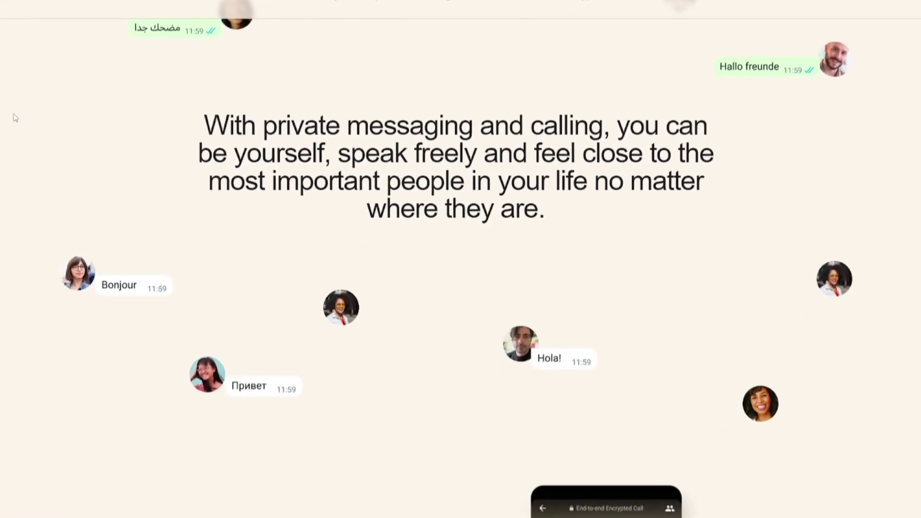
scroll(16, 129, down, 2)
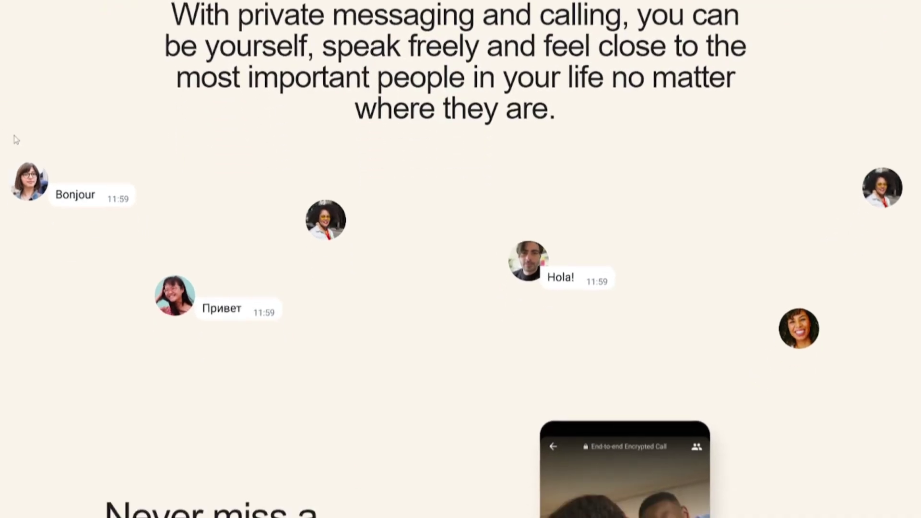
scroll(16, 140, down, 3)
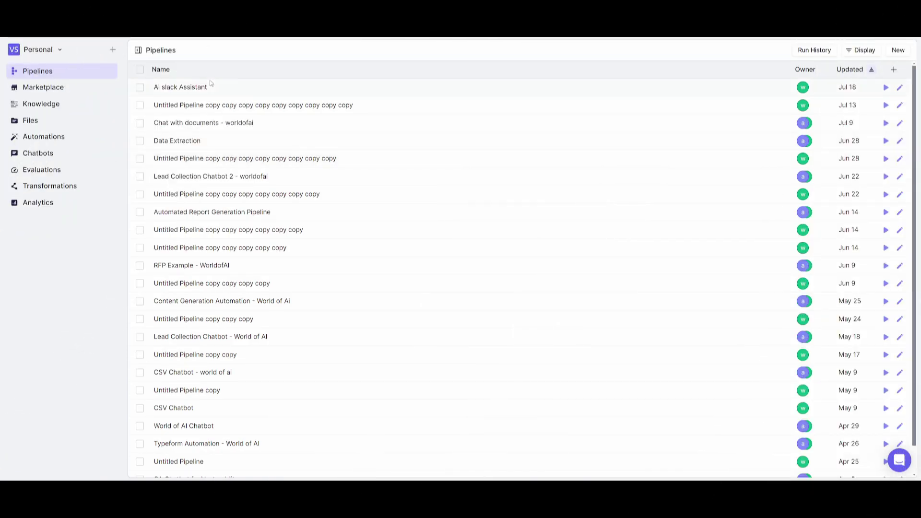
scroll(208, 84, down, 1)
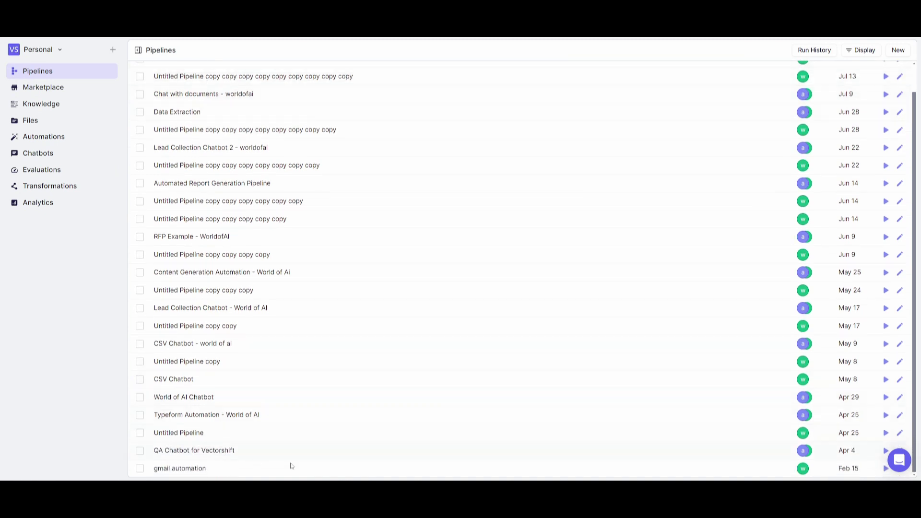
scroll(279, 246, up, 1)
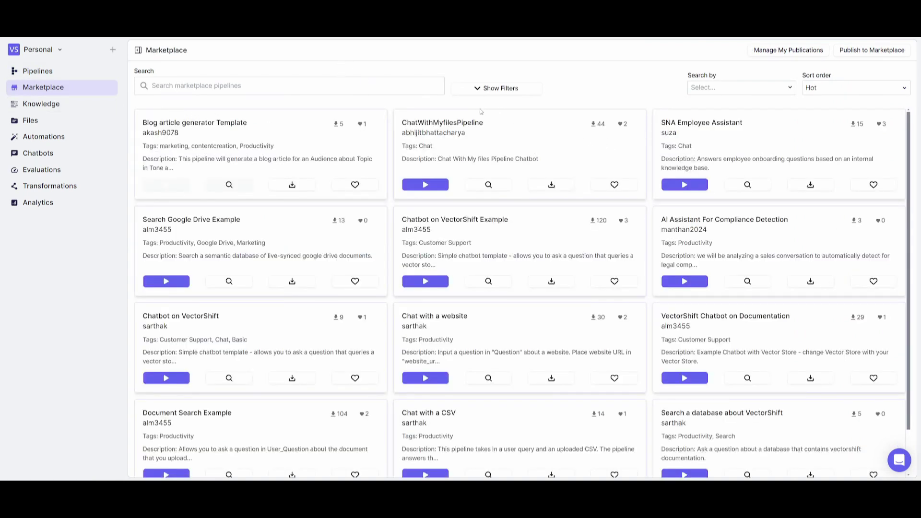
scroll(481, 112, down, 20)
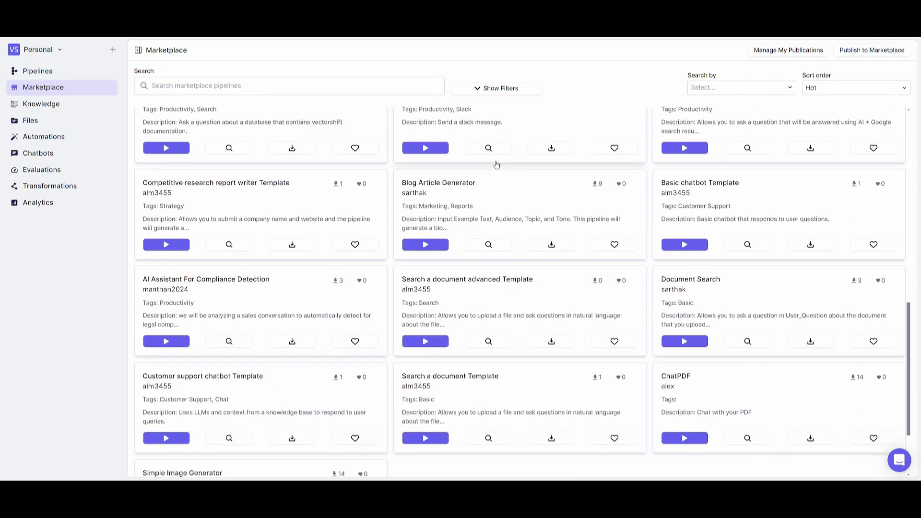
scroll(496, 164, down, 5)
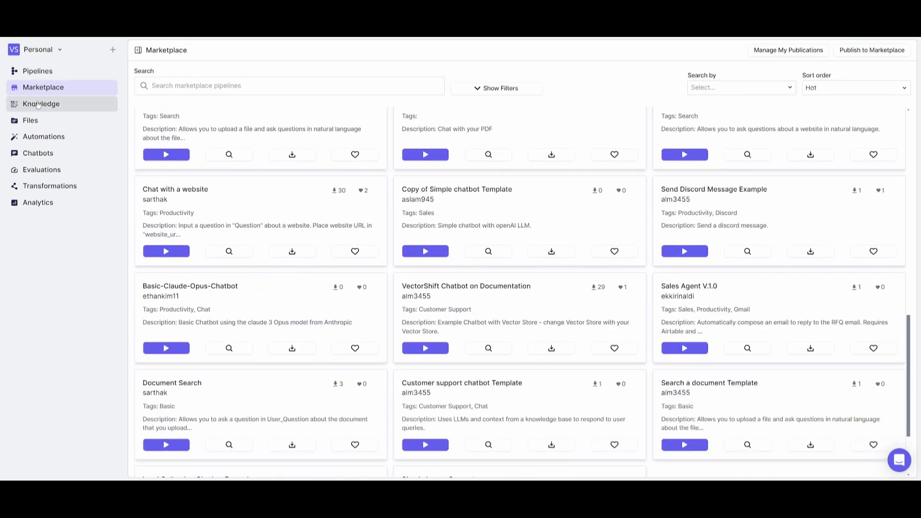
click(34, 173)
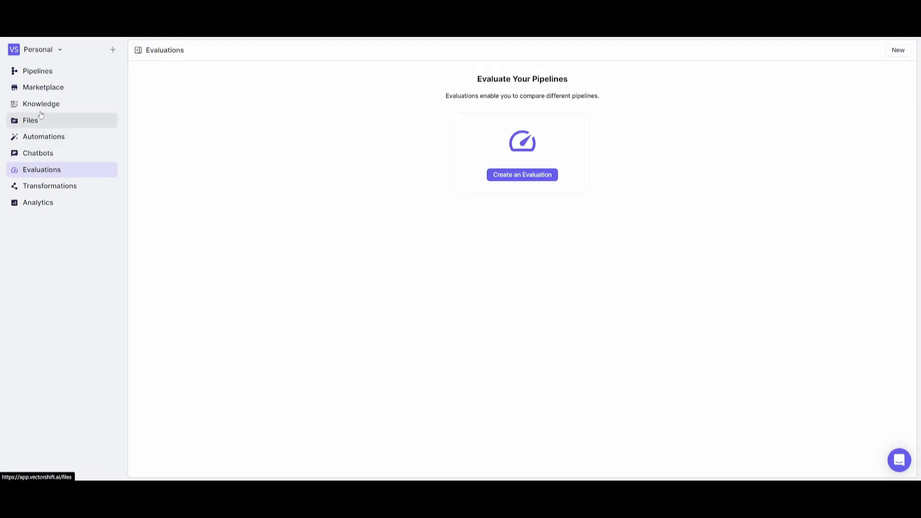
click(40, 105)
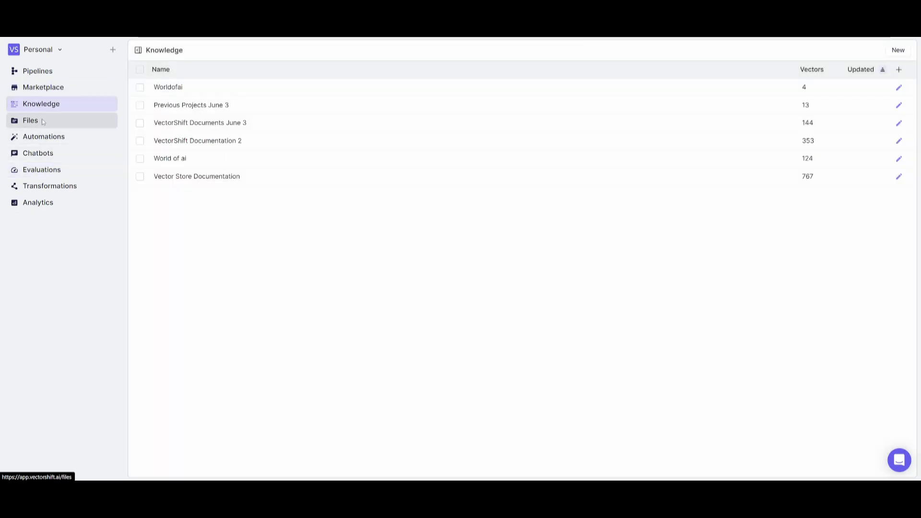
click(43, 121)
click(57, 139)
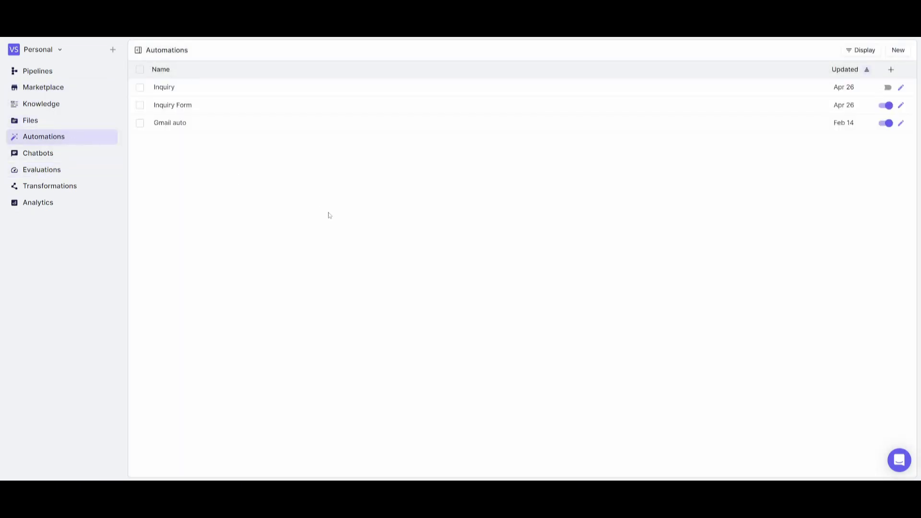
click(38, 155)
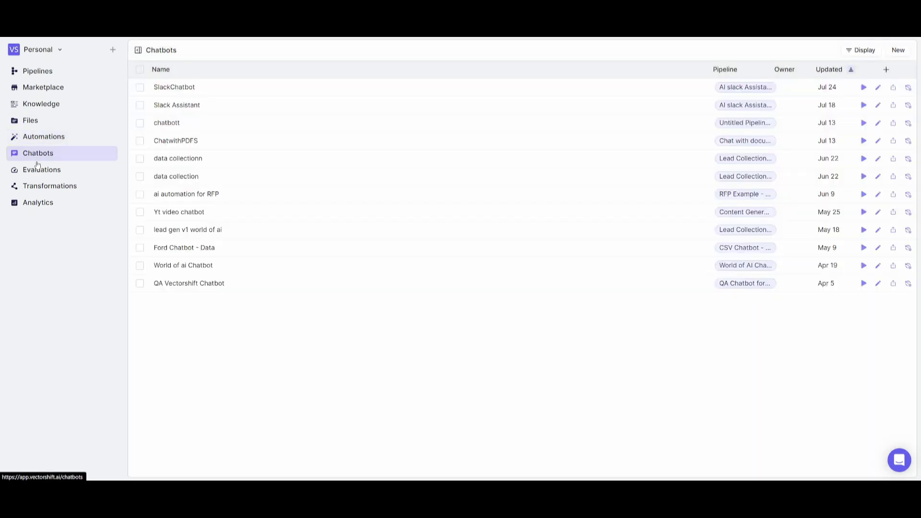
click(43, 204)
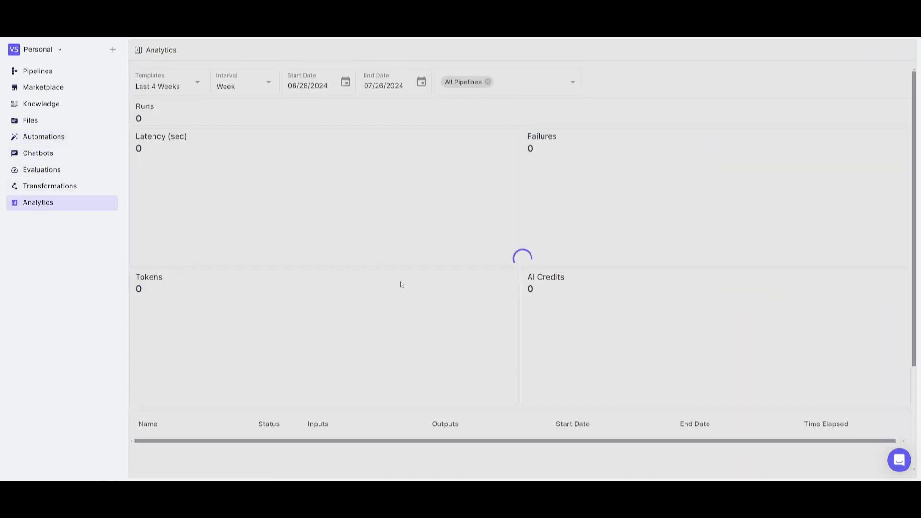
click(43, 73)
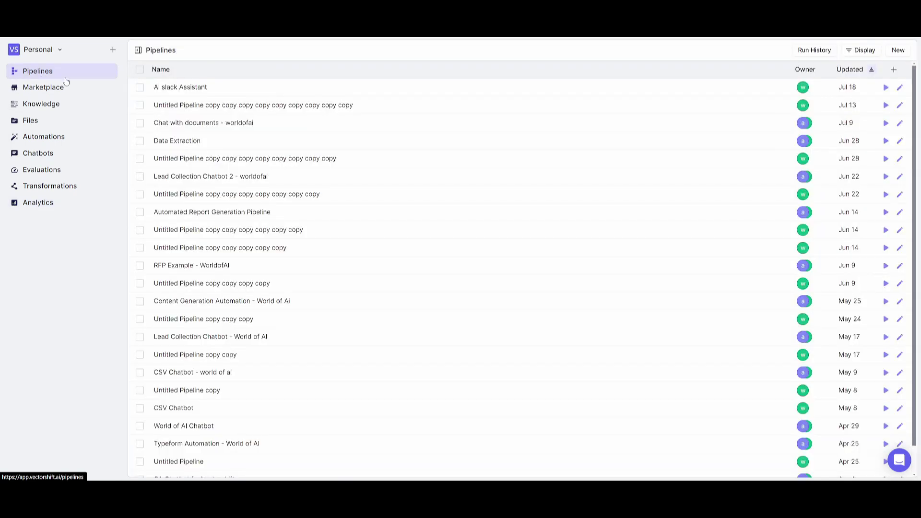
Step: Start creating a new pipeline and browse the template gallery
click(114, 54)
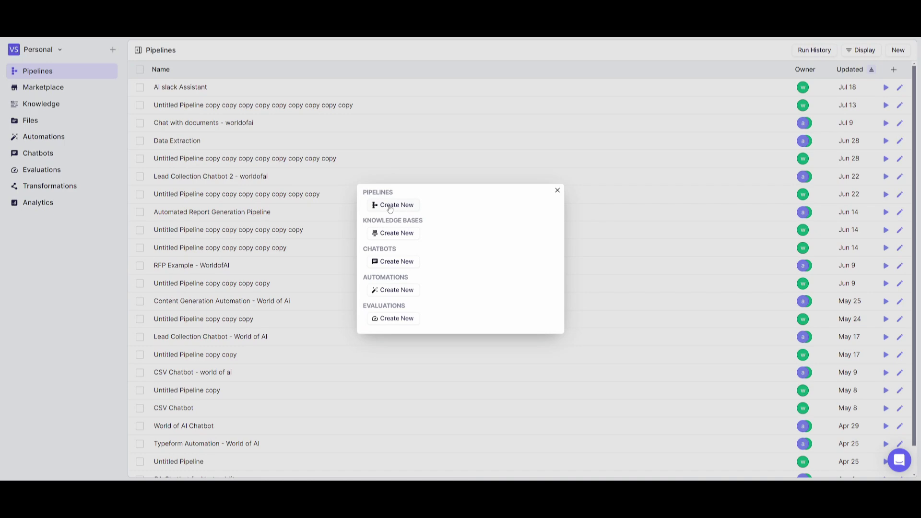
click(392, 206)
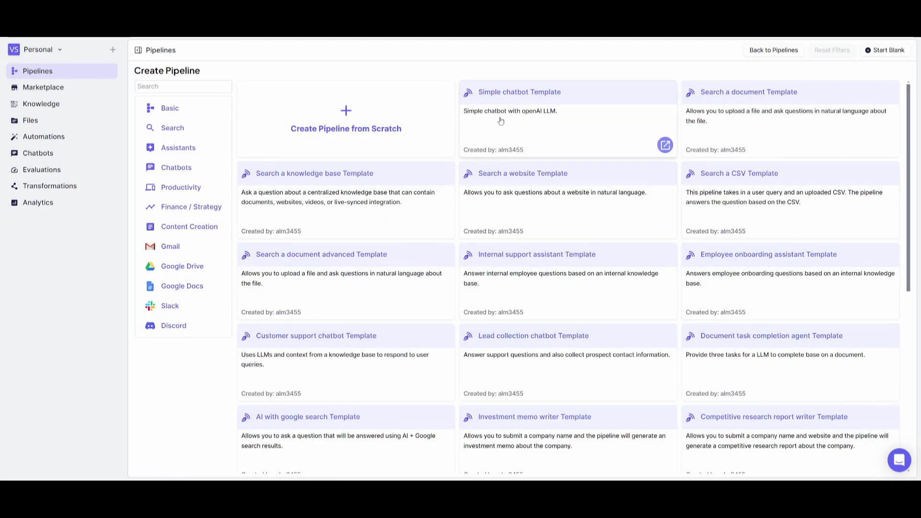
scroll(401, 243, down, 2)
scroll(401, 243, down, 5)
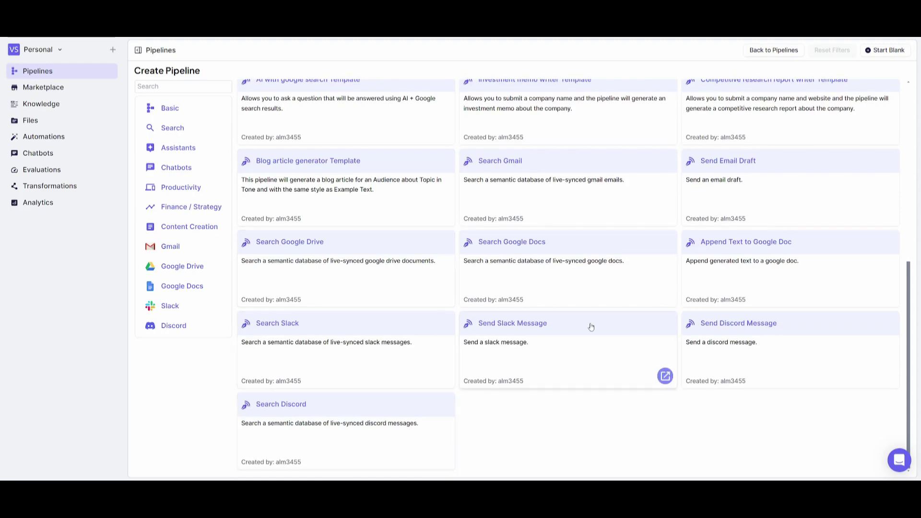
scroll(691, 269, up, 7)
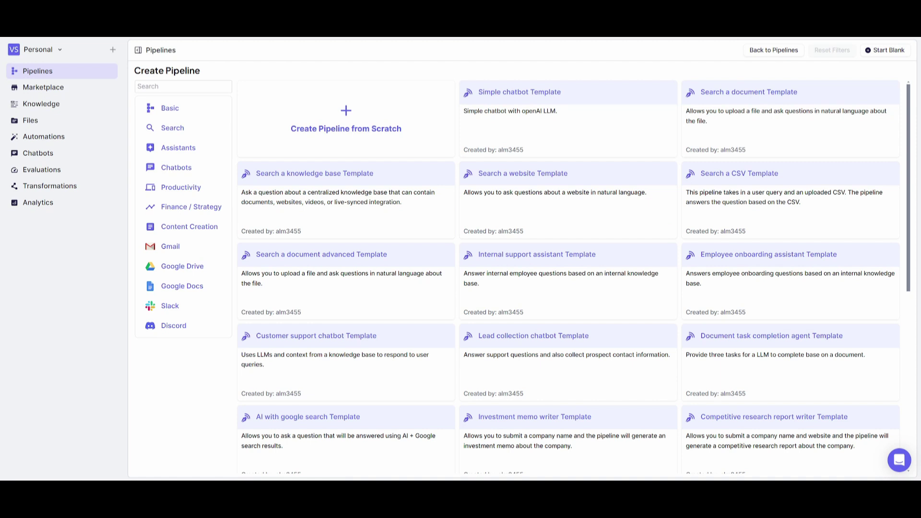
Step: Try the Gmail and Google Drive template filters, then filter to Basic
click(163, 247)
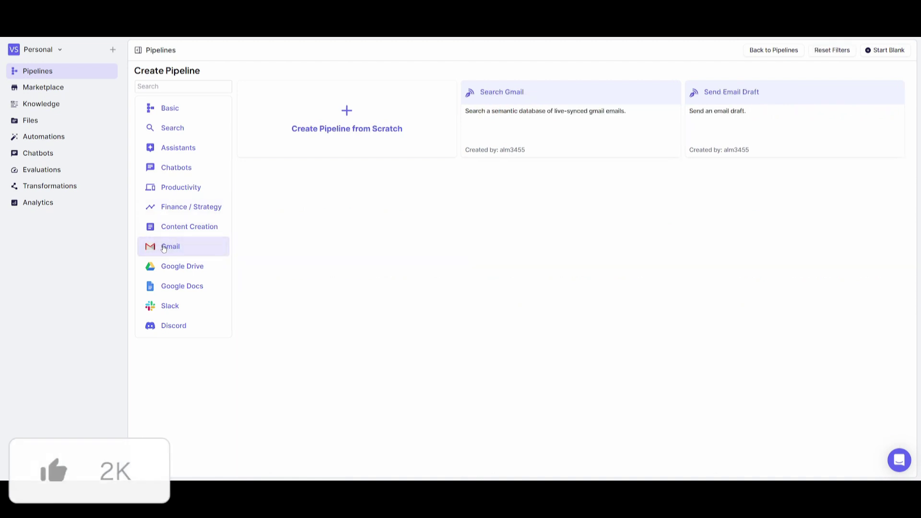
click(204, 269)
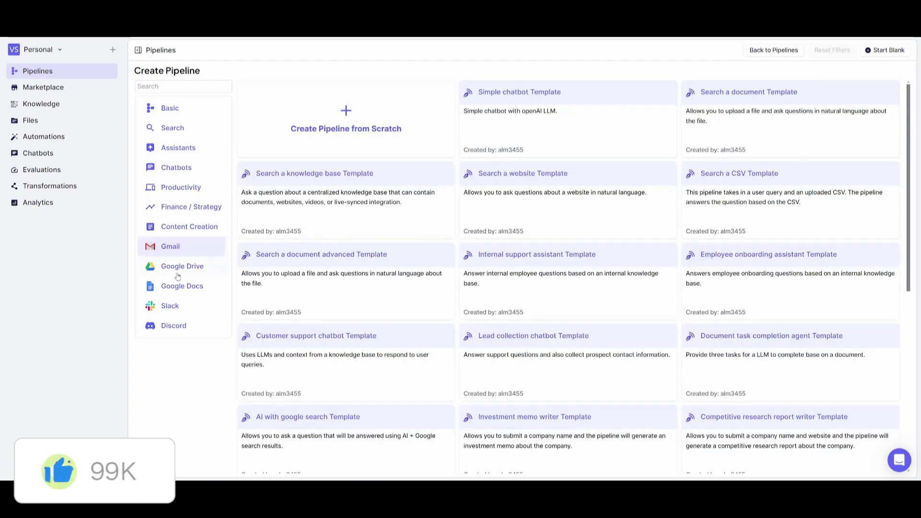
click(194, 268)
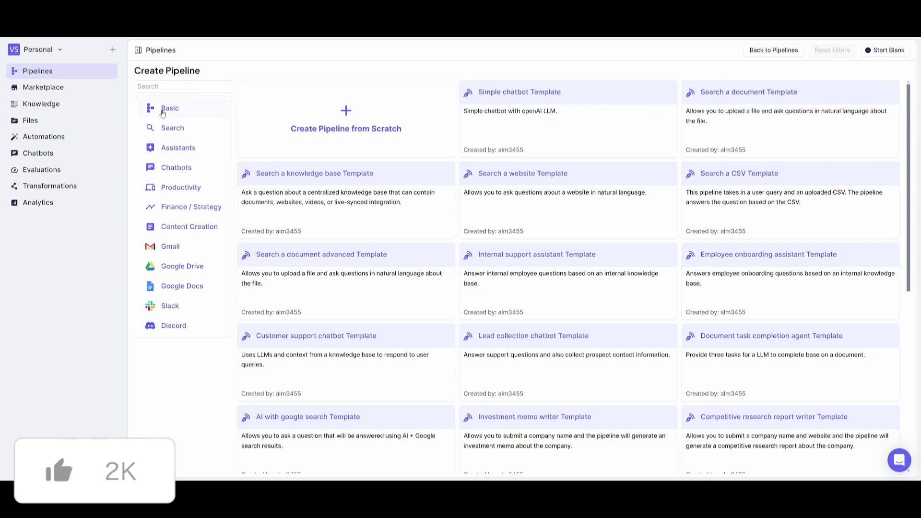
click(164, 110)
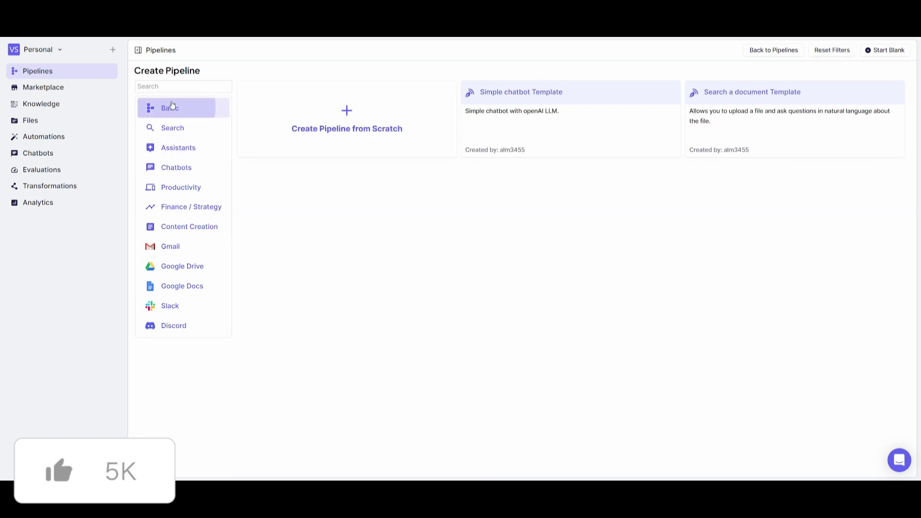
Step: Start a blank pipeline from scratch and browse the LLMs and Knowledge Base node tabs
click(338, 115)
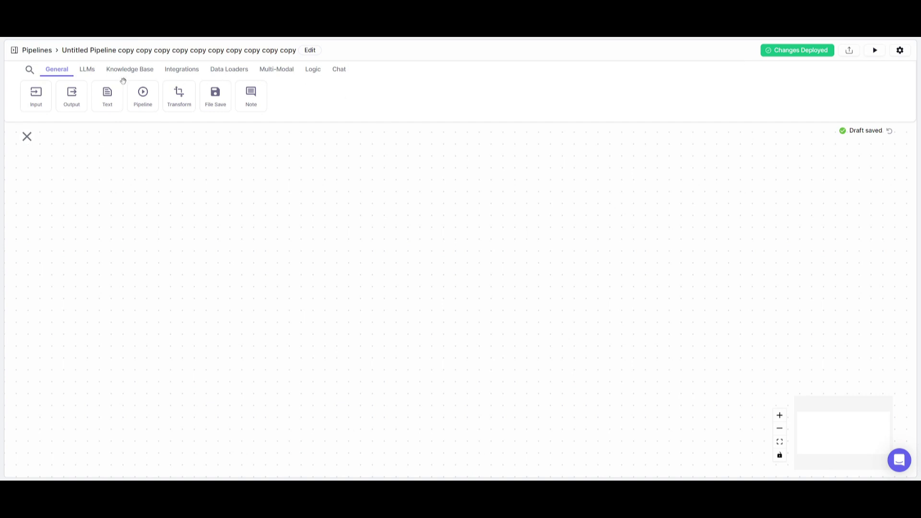
click(91, 70)
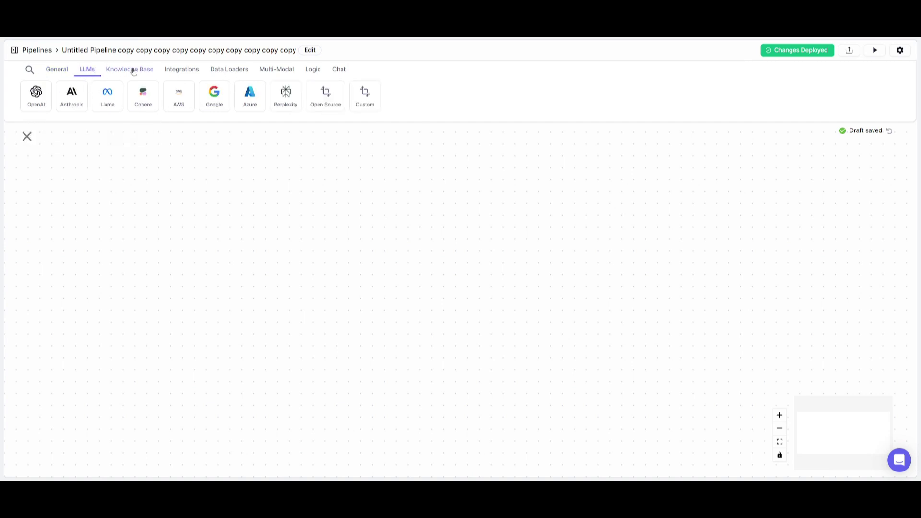
click(135, 72)
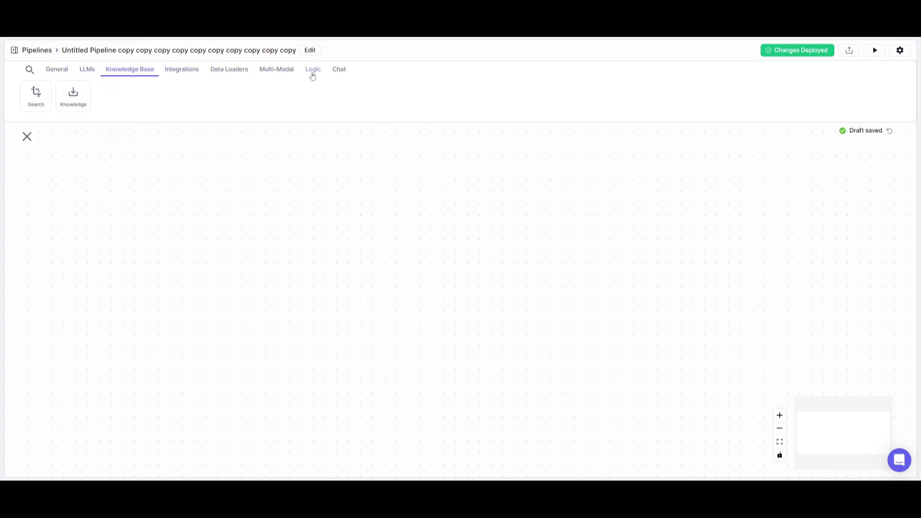
click(57, 69)
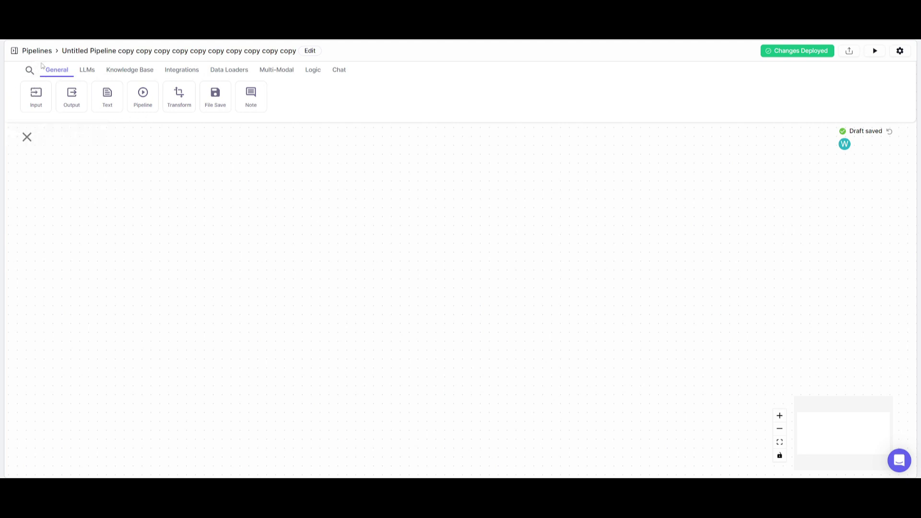
Step: Place an Input node on the left and an Output node on the right of the canvas
drag(36, 96, 84, 291)
drag(72, 96, 627, 290)
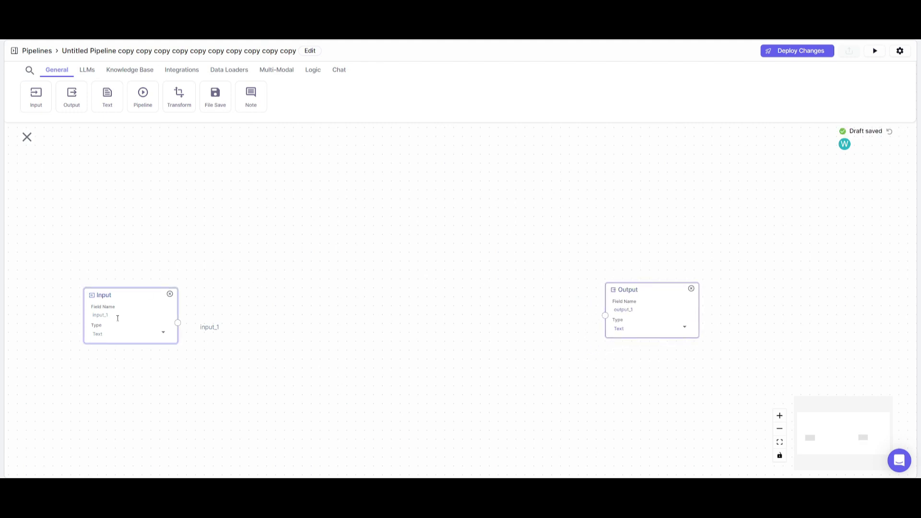
drag(112, 295, 110, 280)
drag(654, 292, 660, 278)
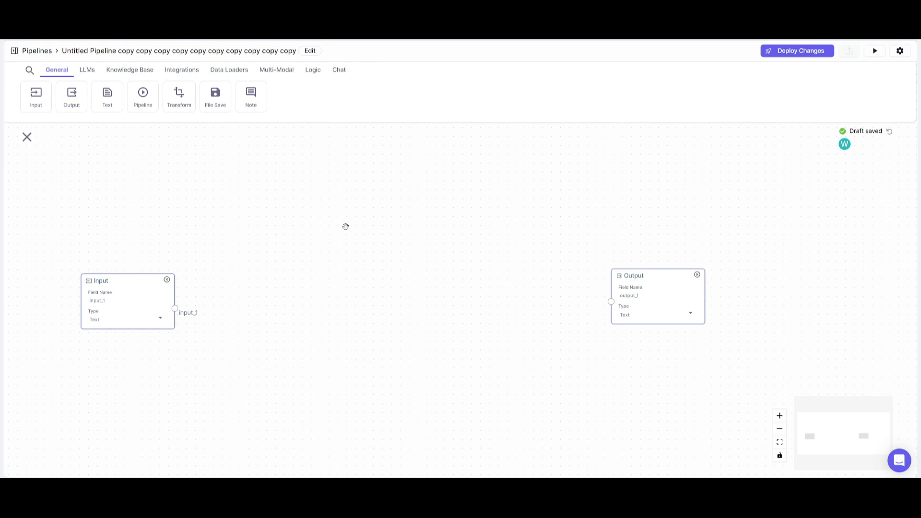
click(90, 75)
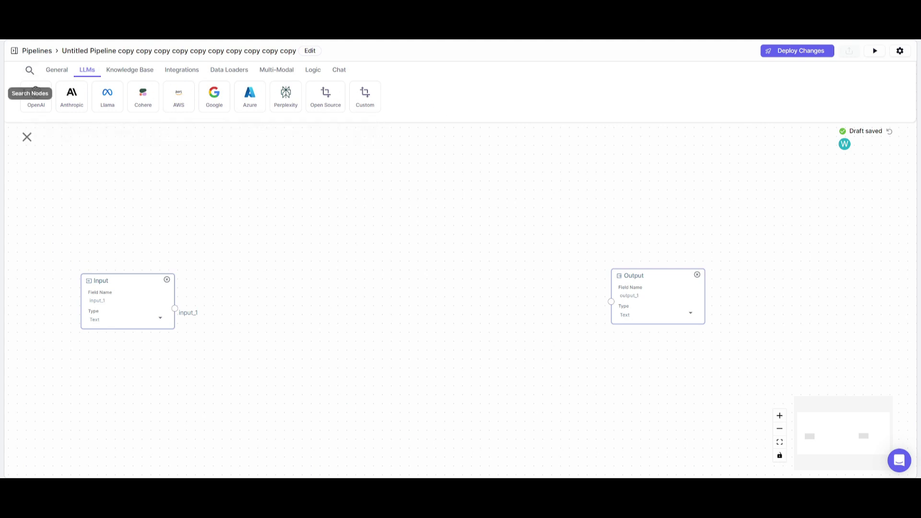
Step: Add an OpenAI LLM node between Input and Output and a Knowledge Base Reader below
drag(36, 93, 378, 276)
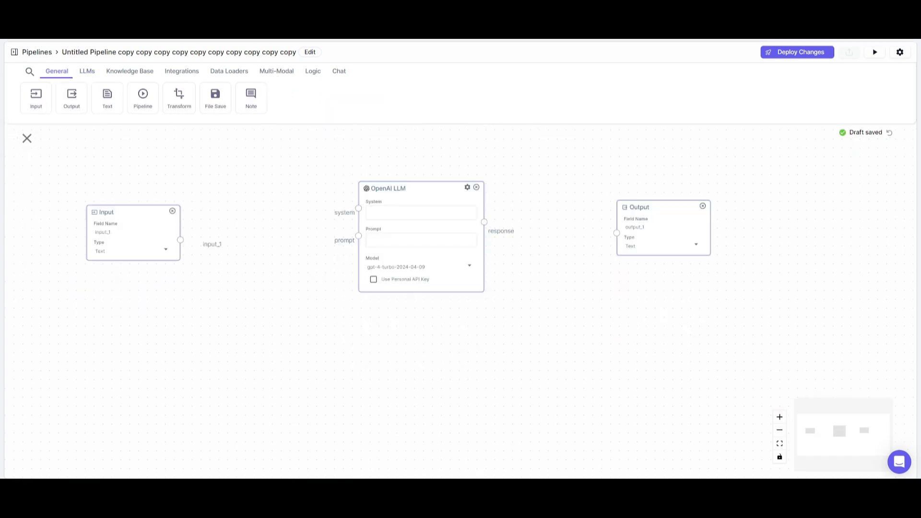
click(129, 71)
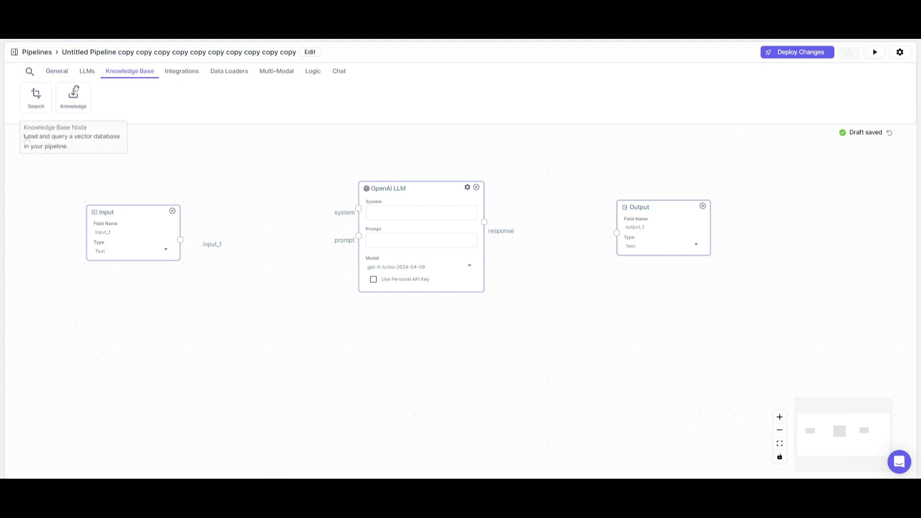
drag(75, 89, 221, 319)
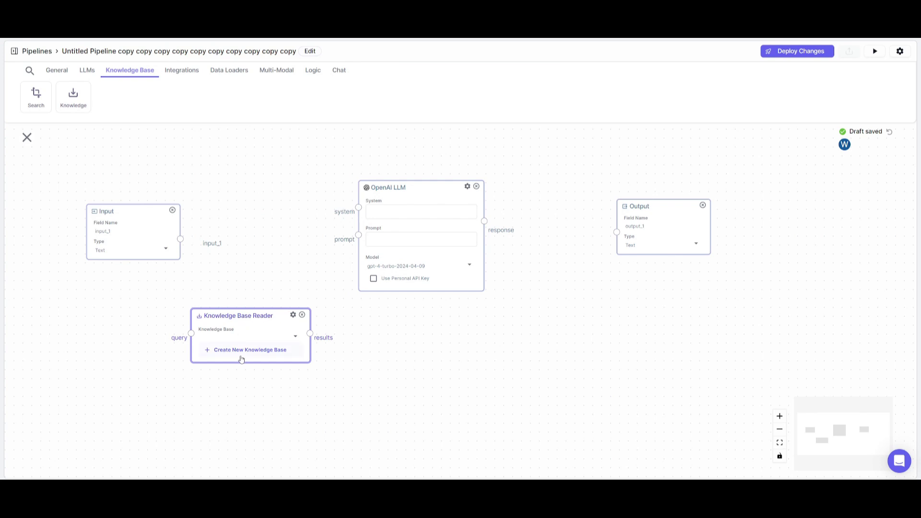
Step: Create a knowledge base named woa and choose Scrape URL to add documents
click(251, 353)
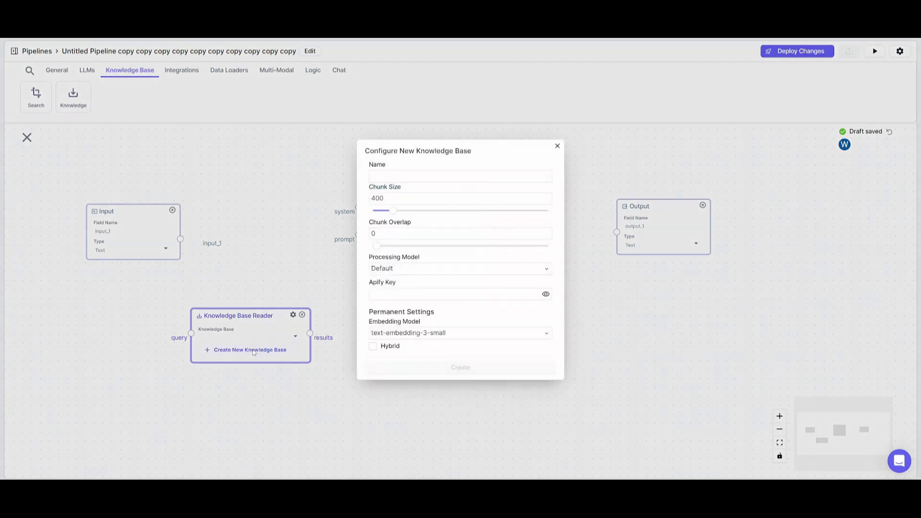
click(391, 176)
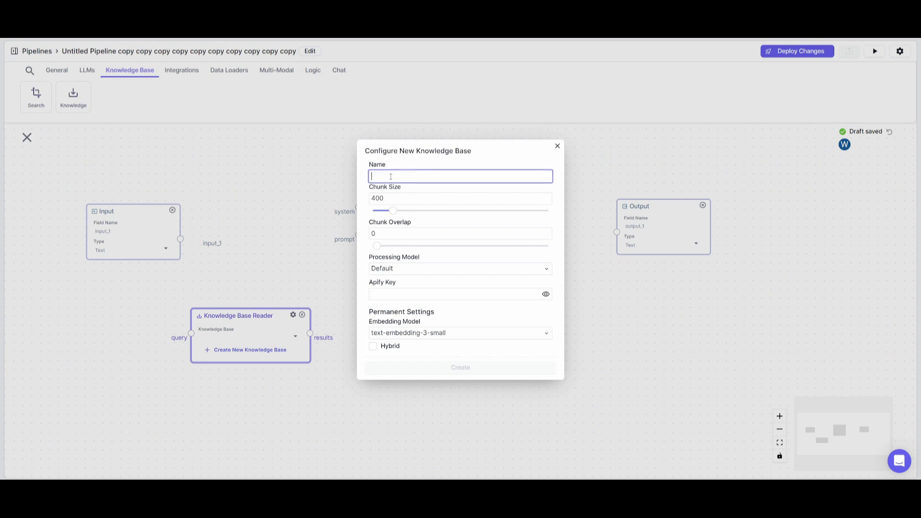
text(woa)
click(427, 371)
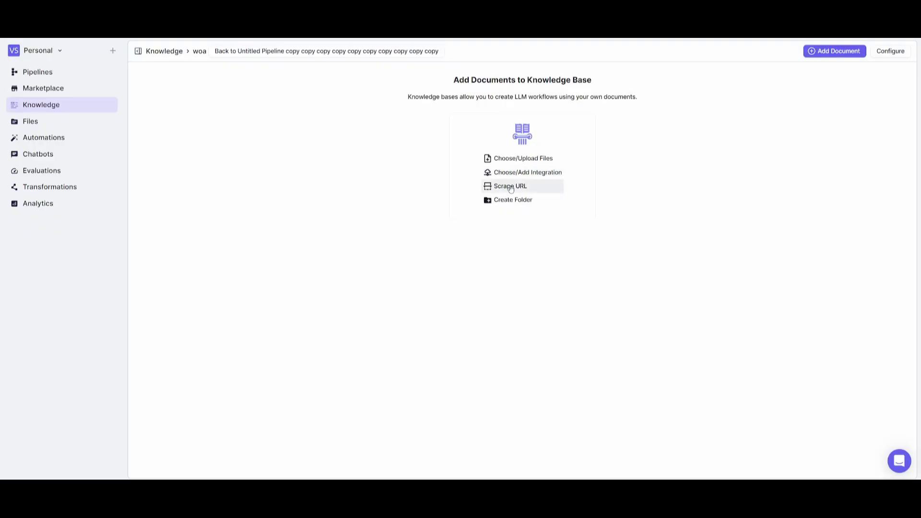
drag(510, 189, 516, 189)
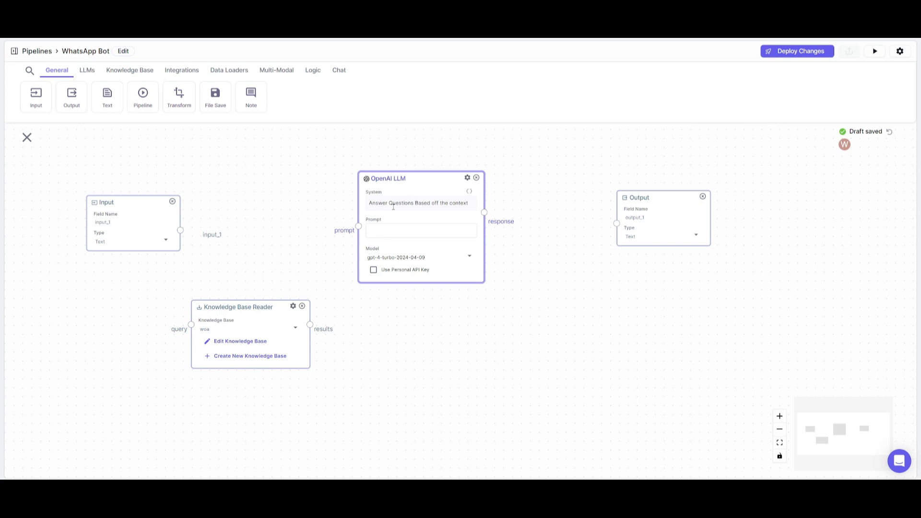
Step: Edit the LLM's system instruction and connect its response to the Output node
click(393, 206)
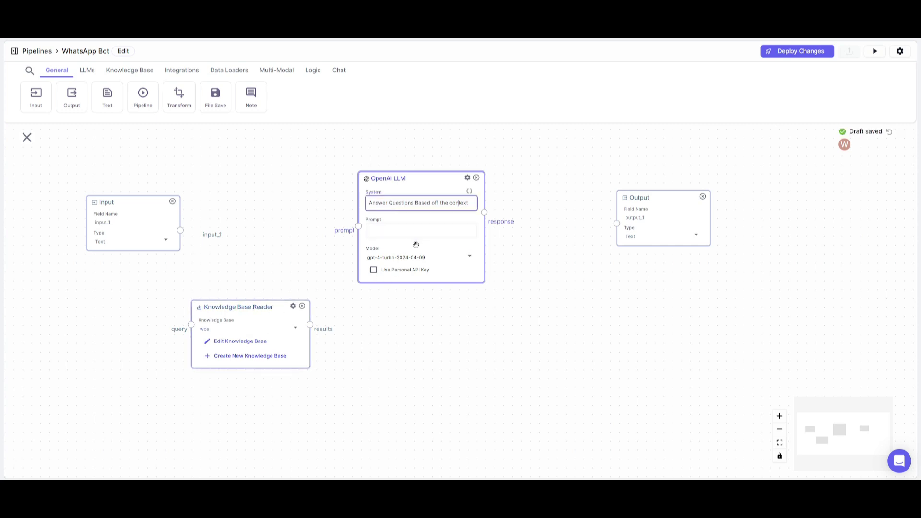
click(430, 233)
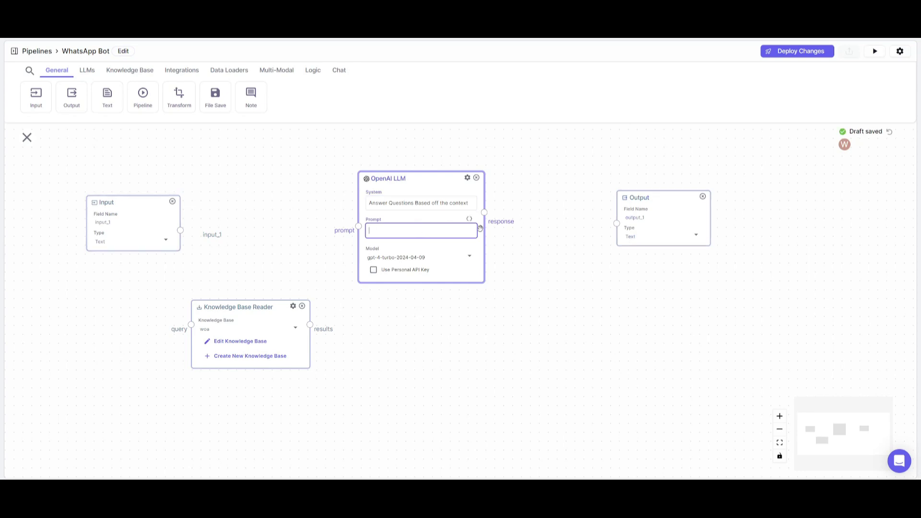
drag(484, 212, 616, 222)
click(416, 230)
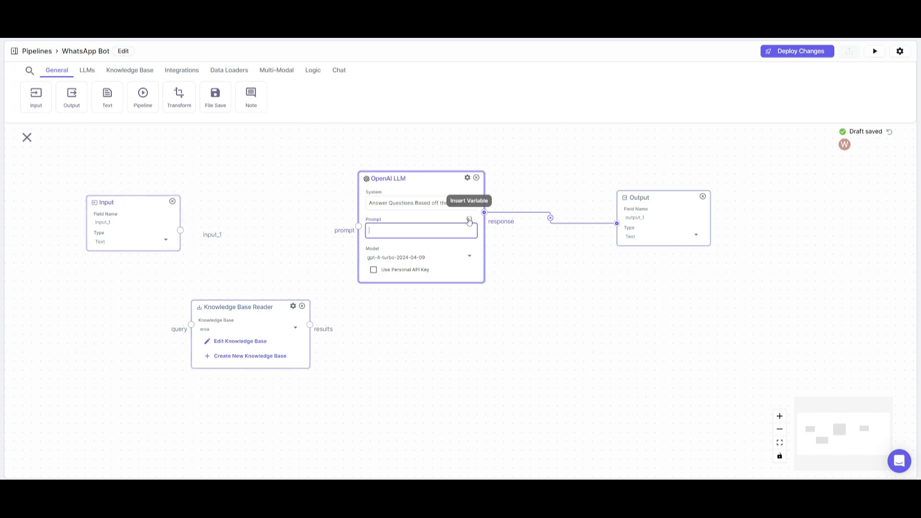
Step: Insert a prompt variable and rename it Quesiton
click(470, 221)
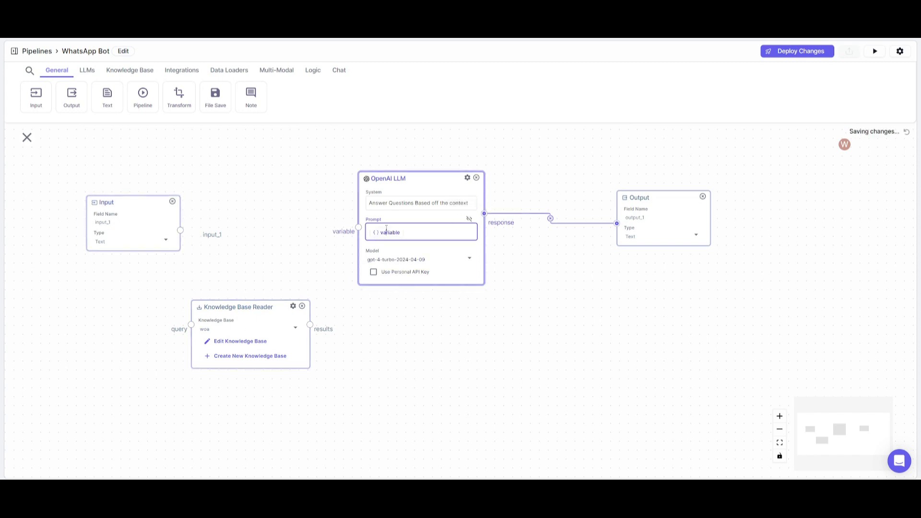
double_click(386, 230)
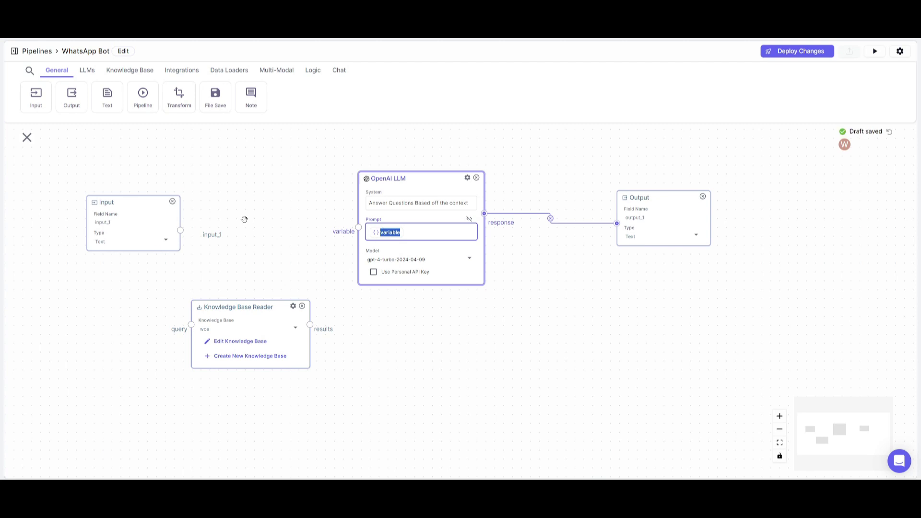
text(Quesiton)
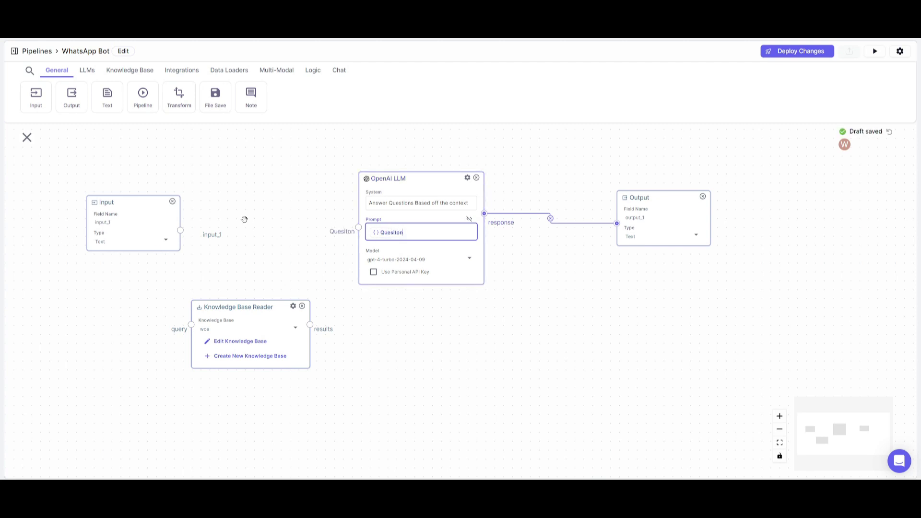
click(416, 241)
Step: Add a second prompt line 'Memory' with a variable renamed Memory
key(Return)
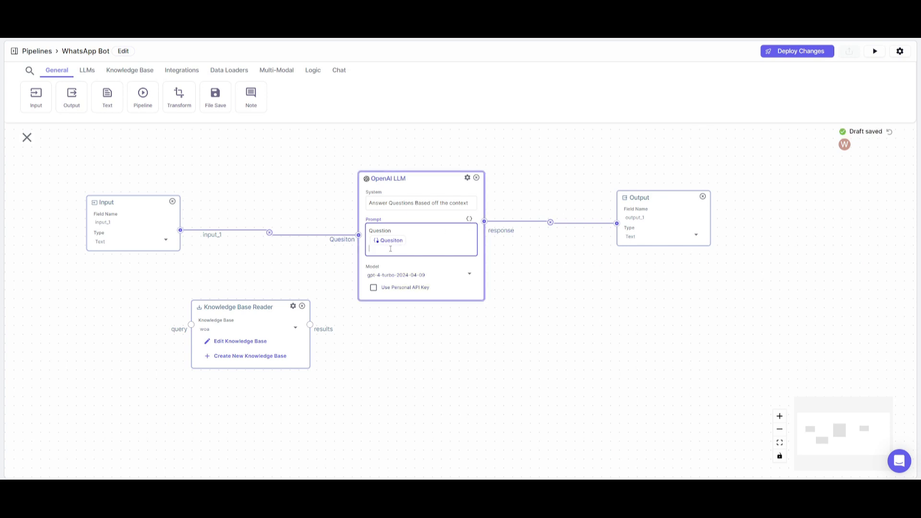
text(Memory)
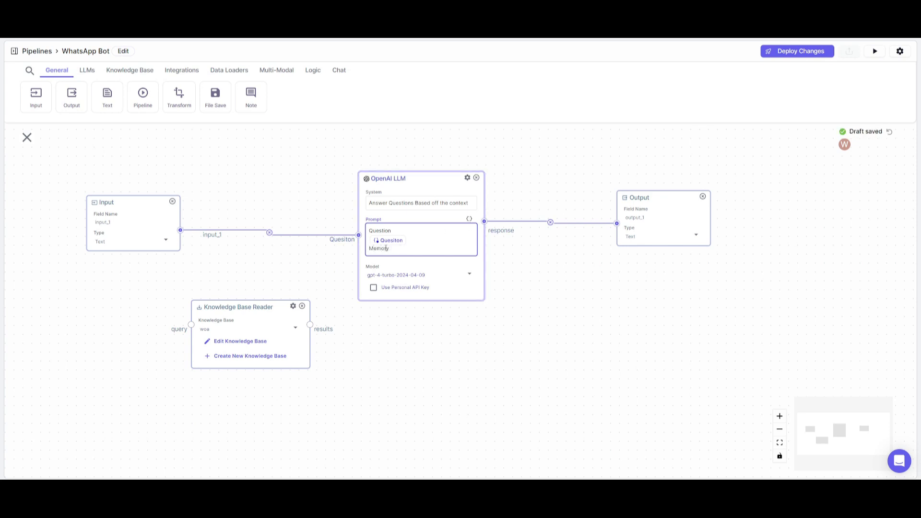
click(467, 219)
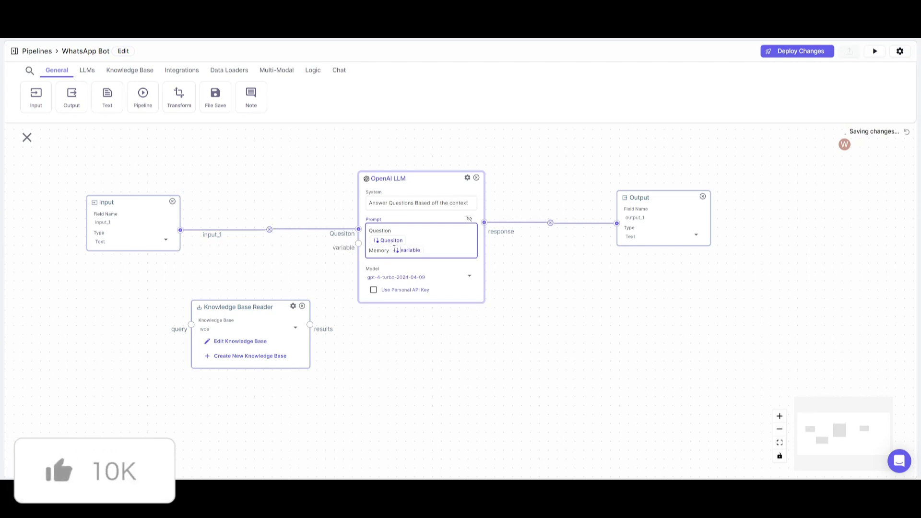
click(404, 264)
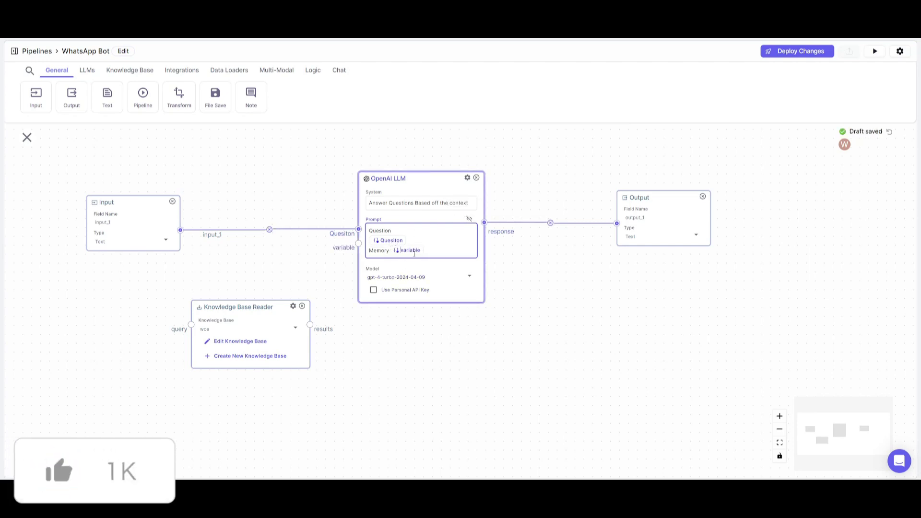
double_click(410, 250)
text(Memory)
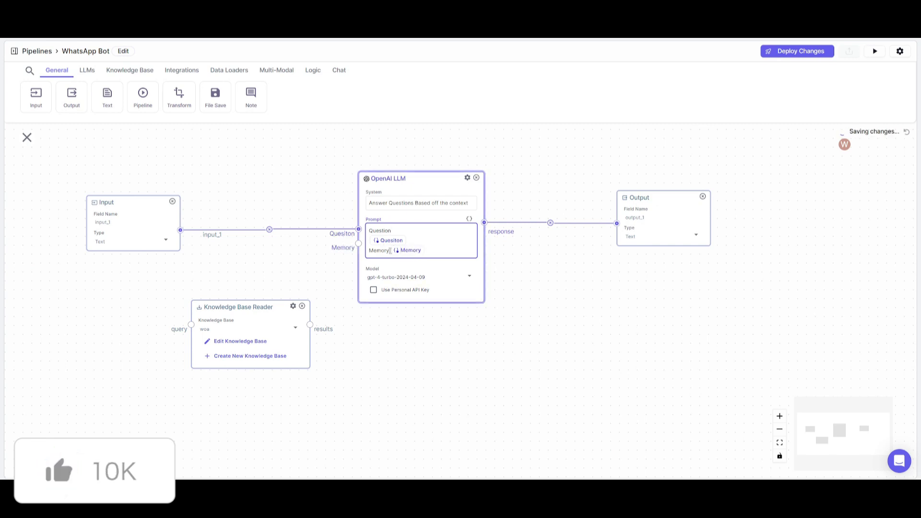
Step: Wire the Knowledge Base Reader's results into the LLM's Memory and input_1 into its query
click(333, 263)
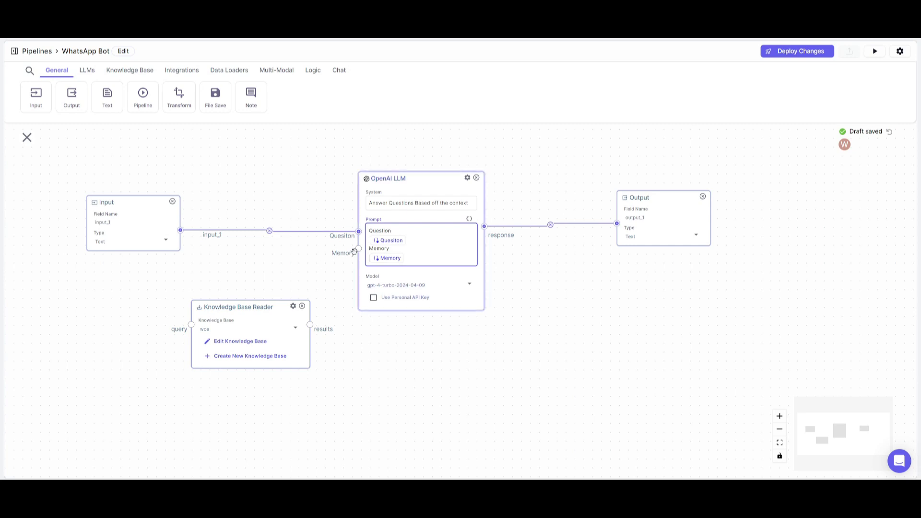
drag(358, 249, 310, 324)
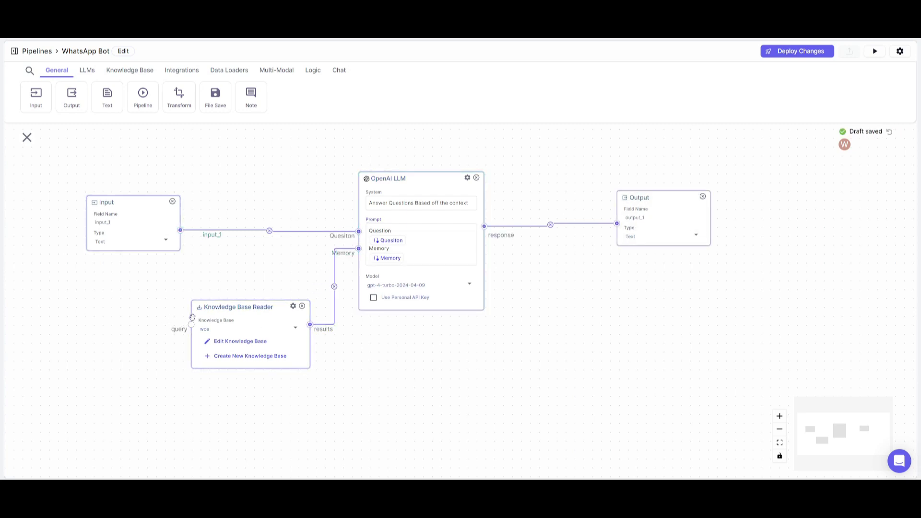
drag(191, 325, 180, 231)
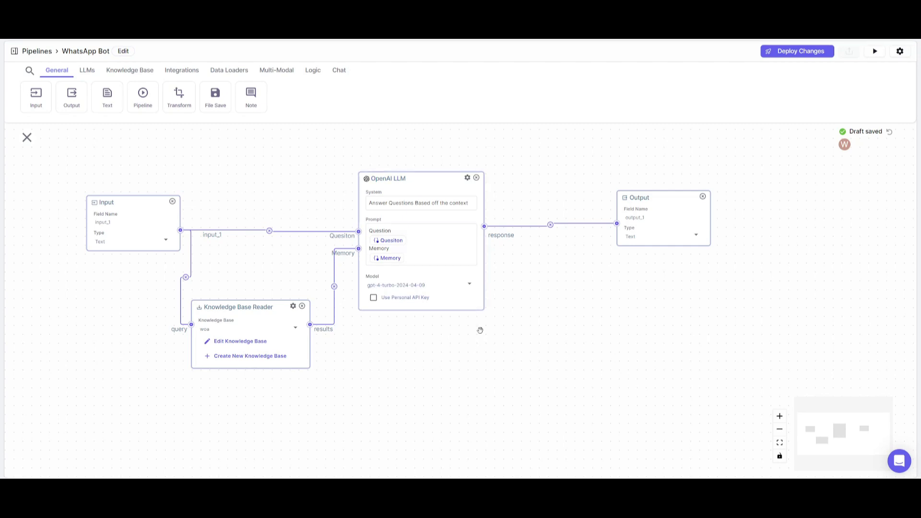
Step: Deploy the changes and enter 'what is world of ai?' as the input_1 test question
click(795, 53)
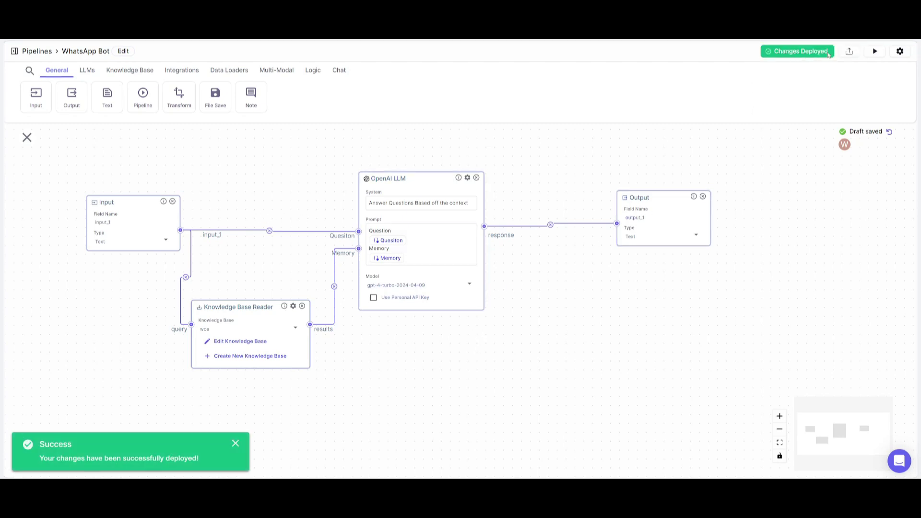
click(874, 51)
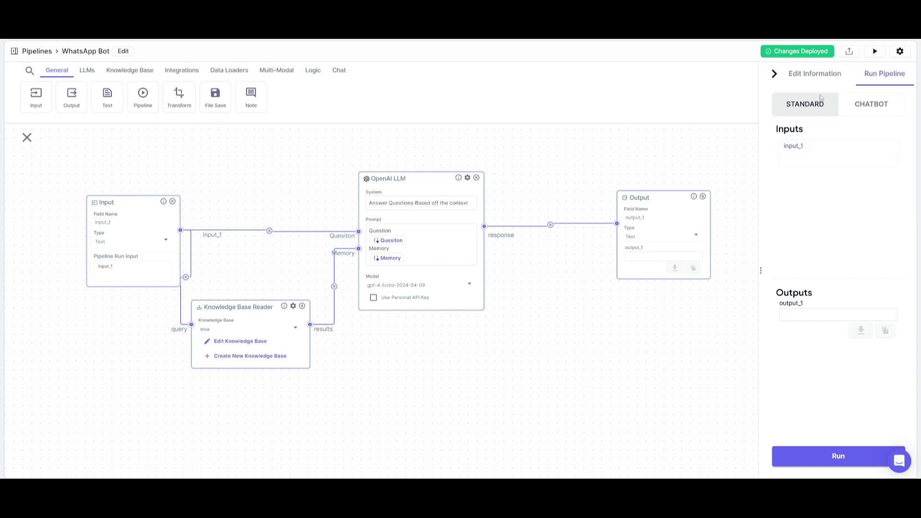
click(854, 149)
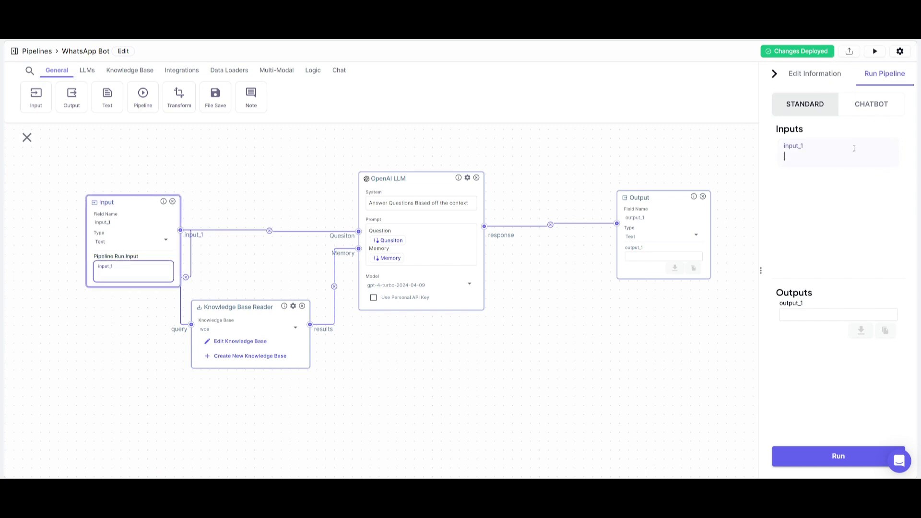
text(what is world of ai?>)
key(Return)
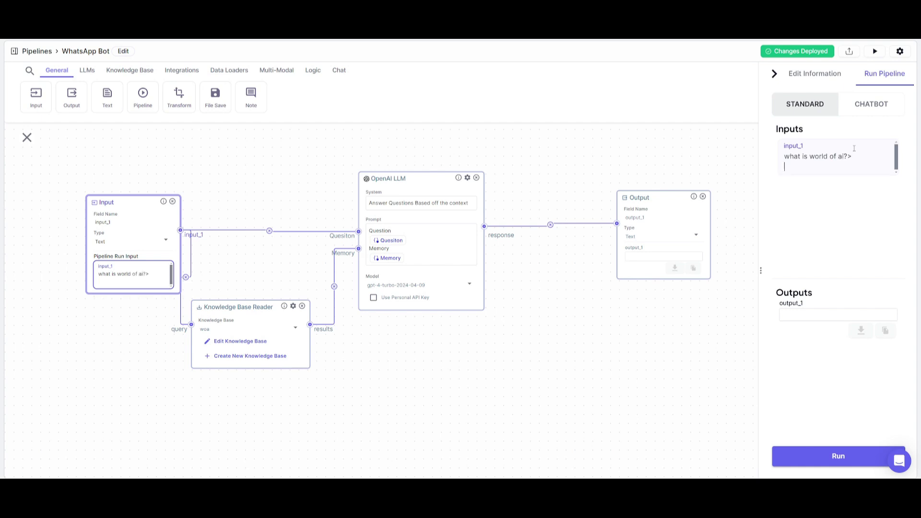
key(BackSpace)
key(BackSpace)
key(Return)
Step: Run the pipeline and review the World of AI description in output_1
click(840, 459)
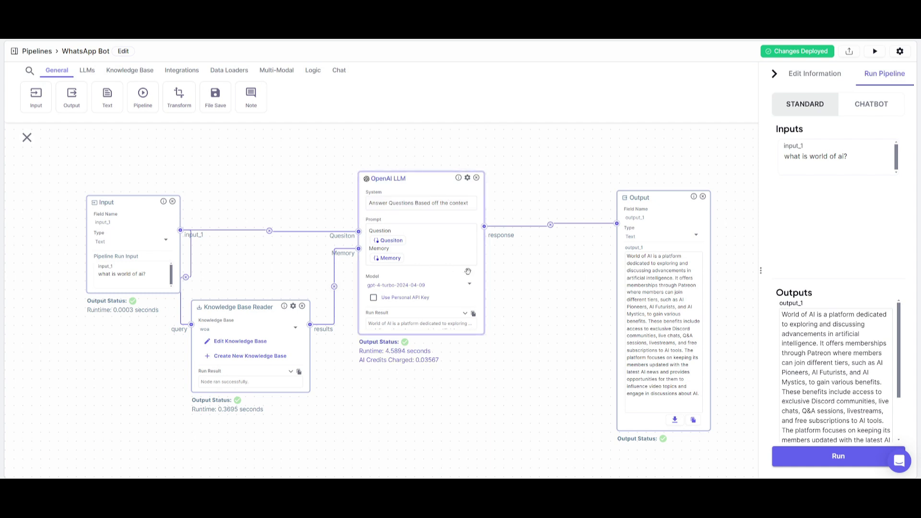
scroll(875, 342, down, 3)
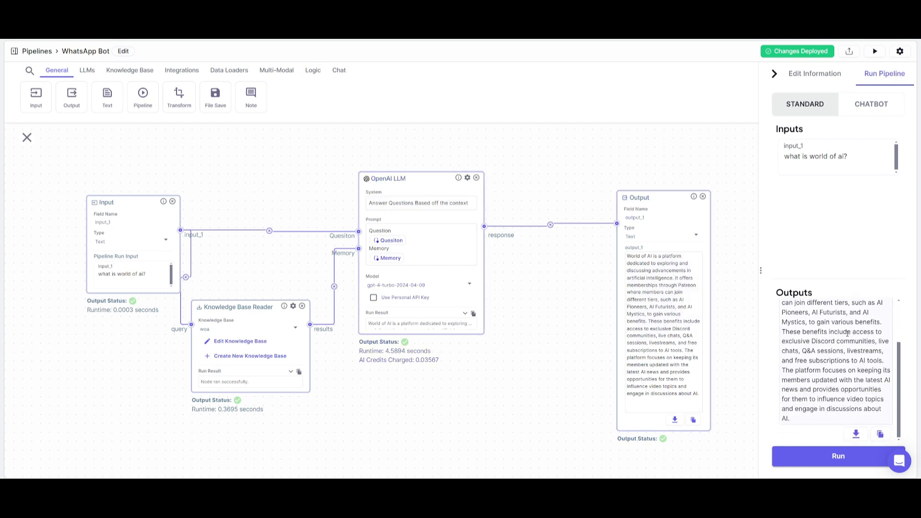
scroll(847, 333, up, 3)
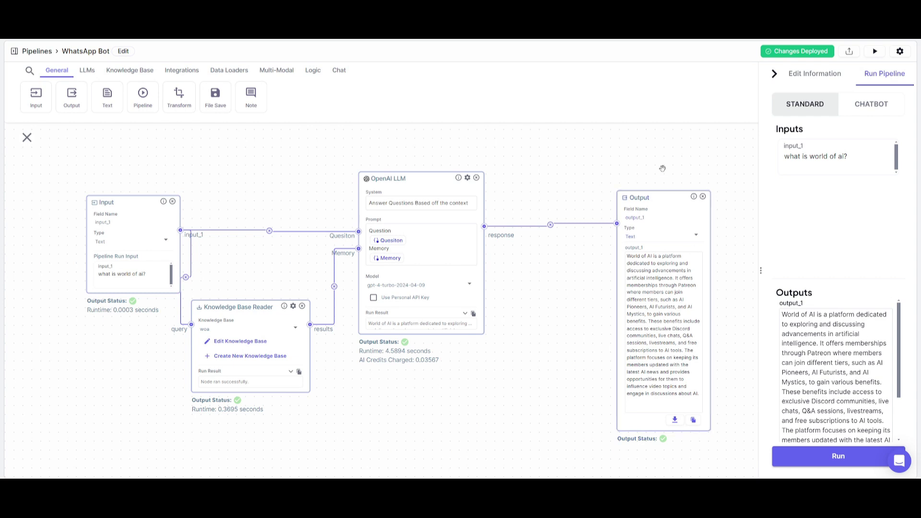
Step: Export the pipeline as a chatbot named 'whatsapp woa'
drag(613, 150, 575, 163)
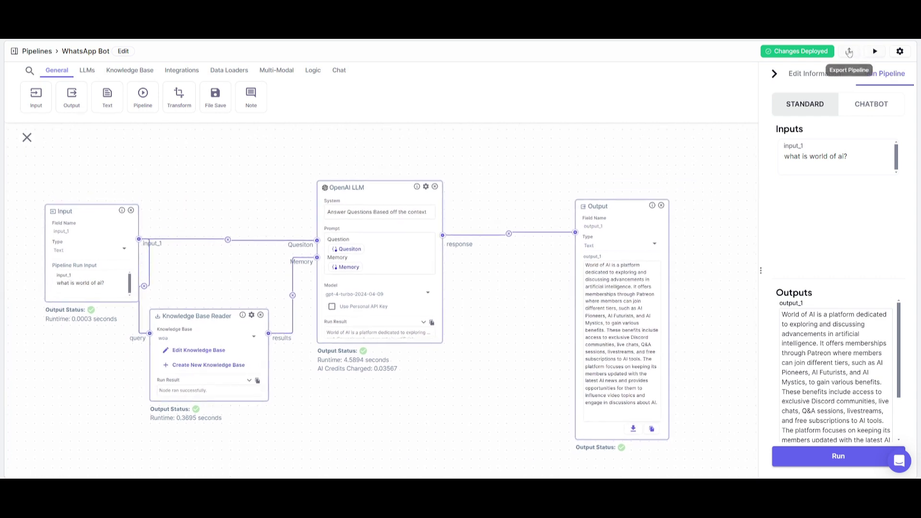
click(849, 51)
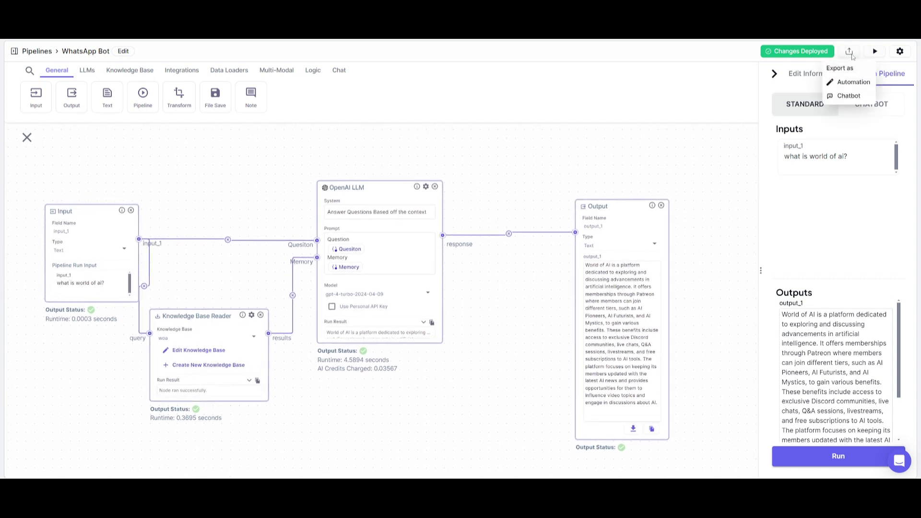
click(842, 98)
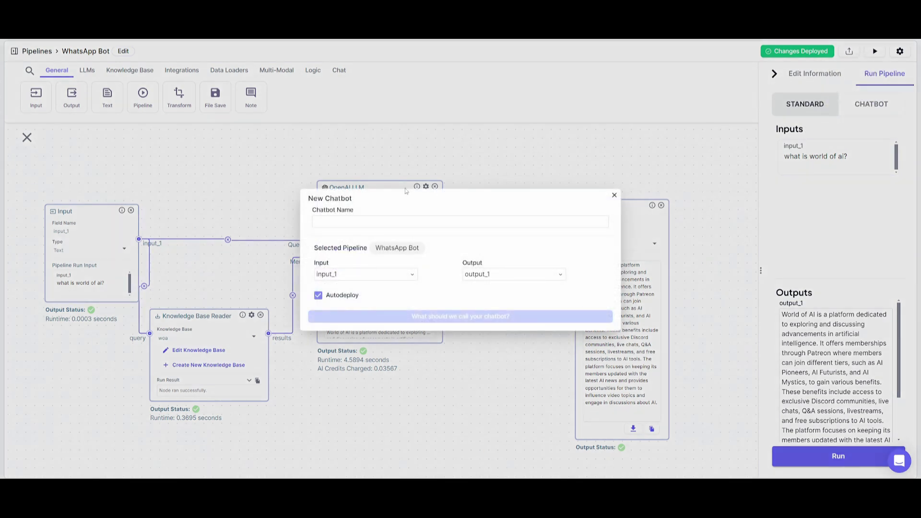
click(386, 224)
text(whatsap)
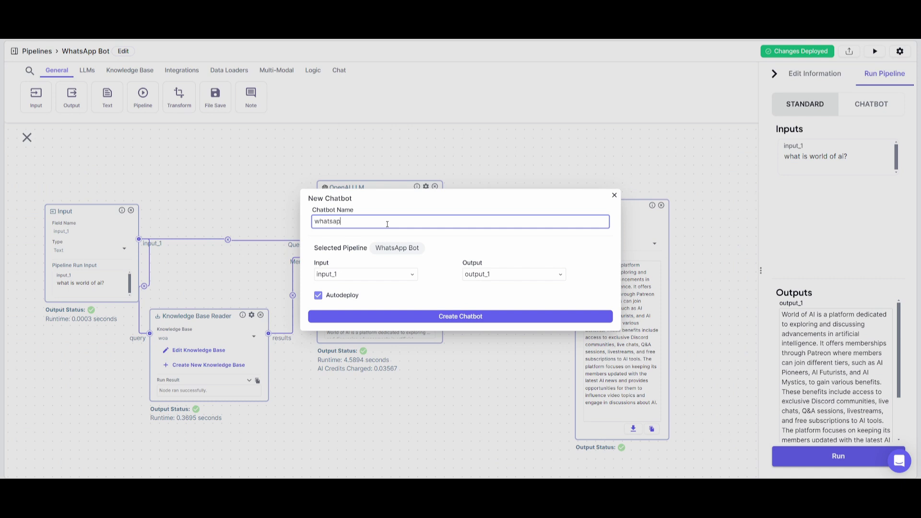
text(p woa)
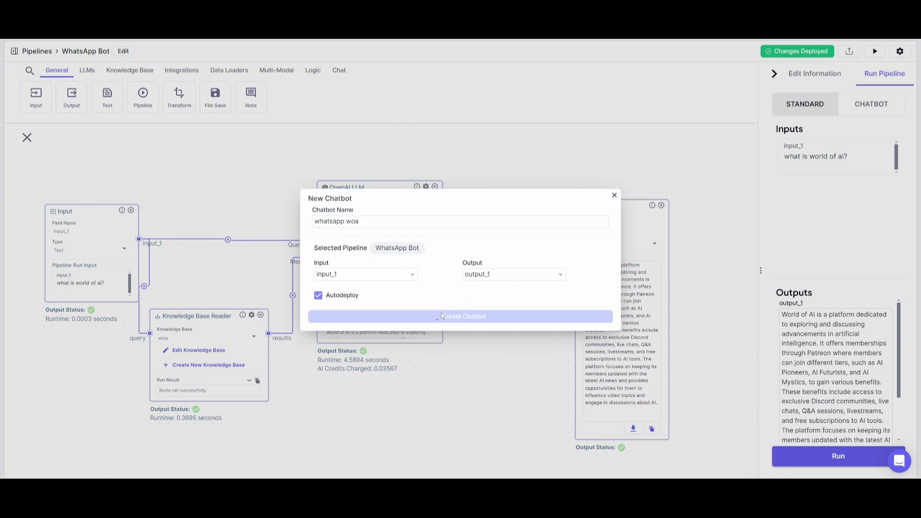
click(435, 317)
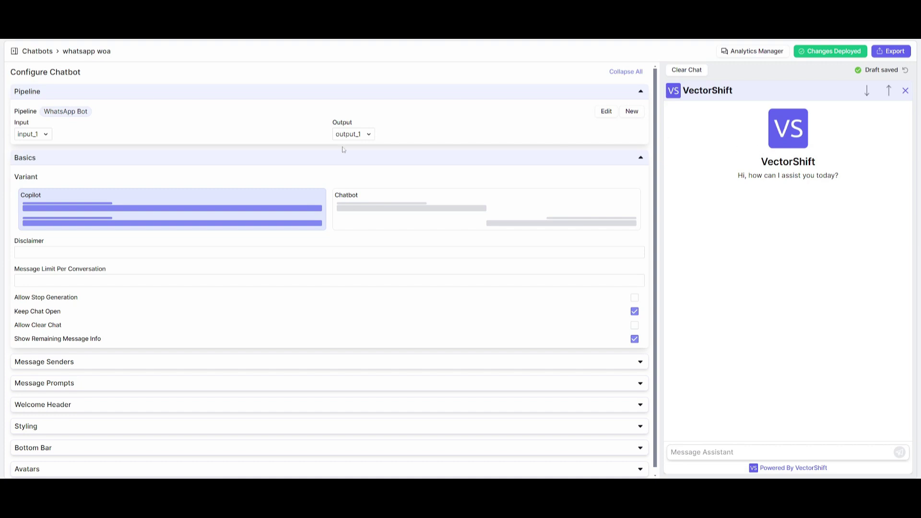
click(69, 363)
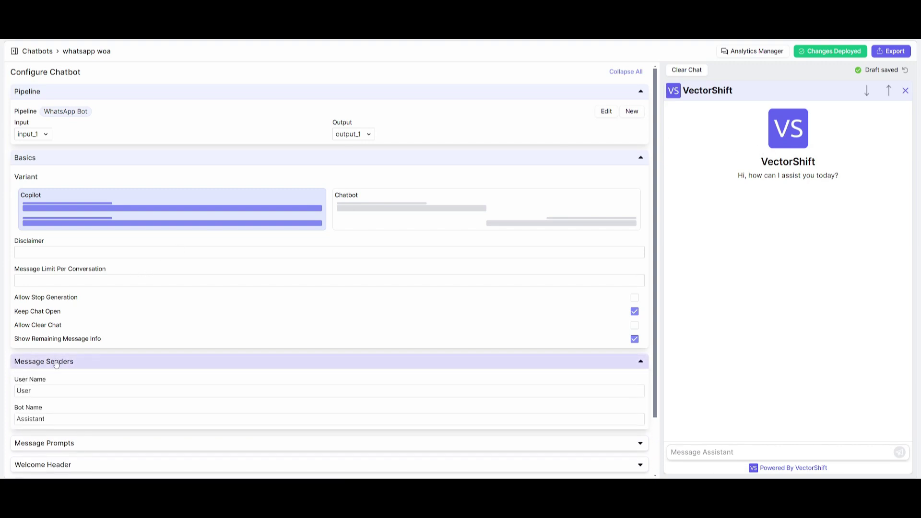
Step: Review the Message Senders and Bottom Bar sections, then open the whatsapp woa chatbot's Export options
click(69, 365)
scroll(76, 369, down, 1)
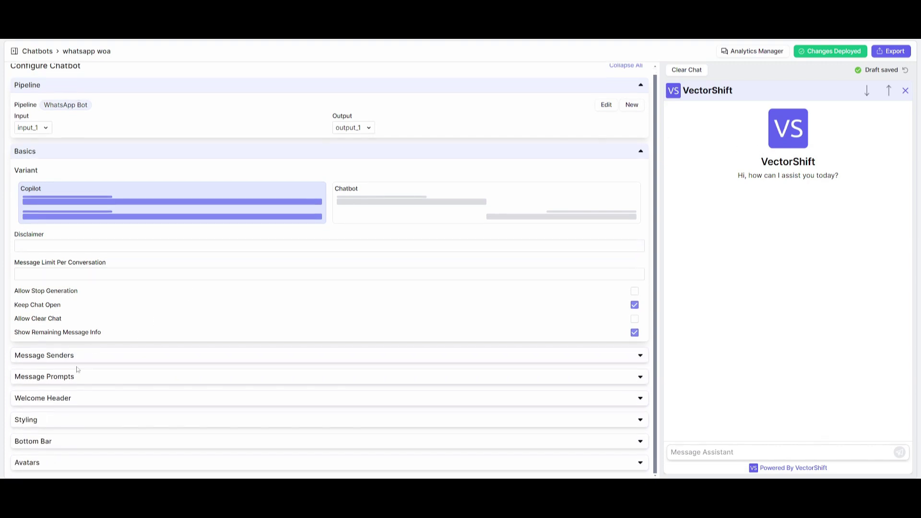
click(53, 441)
click(125, 441)
scroll(155, 186, up, 1)
scroll(155, 185, up, 1)
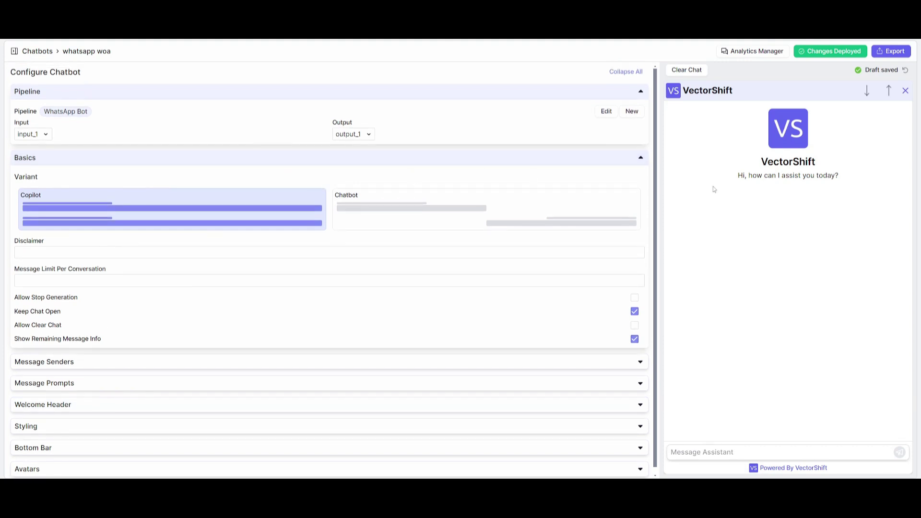
click(891, 51)
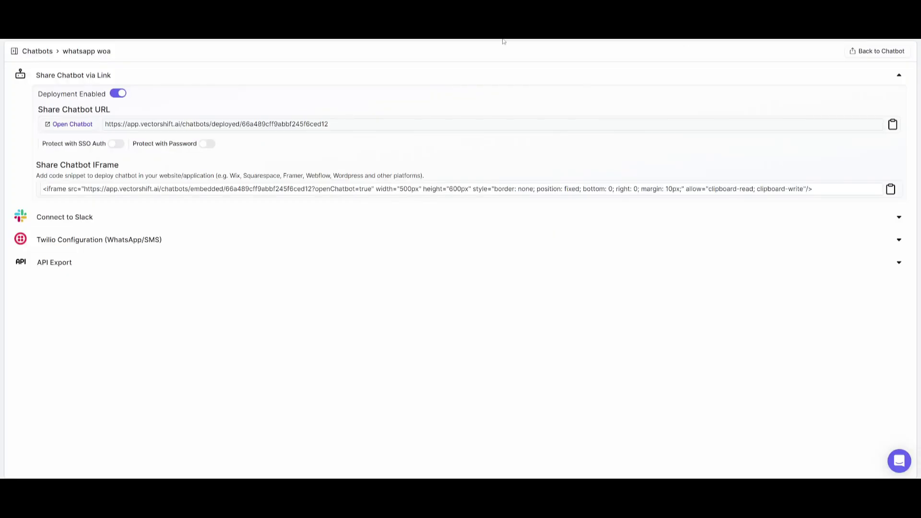
Step: Expand Twilio Configuration (WhatsApp/SMS) to show the webhook URL, Account SID and Auth Token fields
click(106, 240)
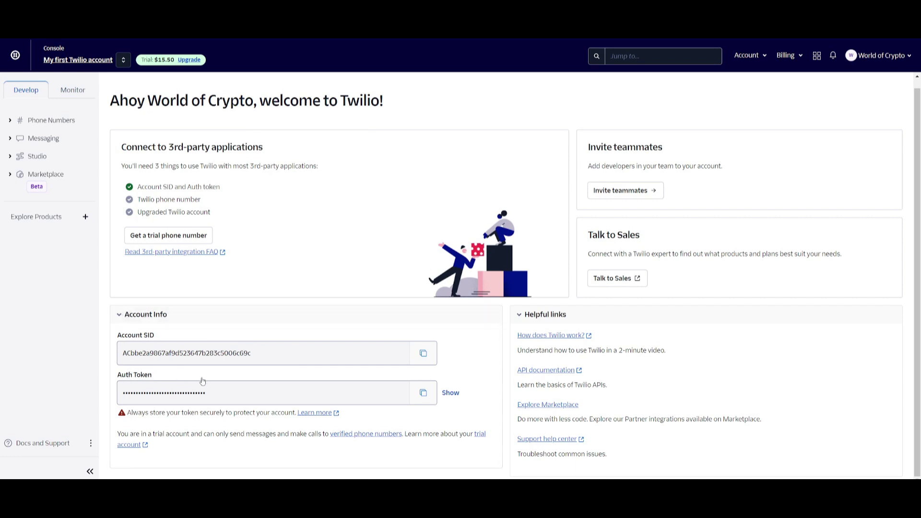
Step: Copy the Twilio Account SID and Auth Token into VectorShift, then expand Twilio's Messaging menu
click(434, 356)
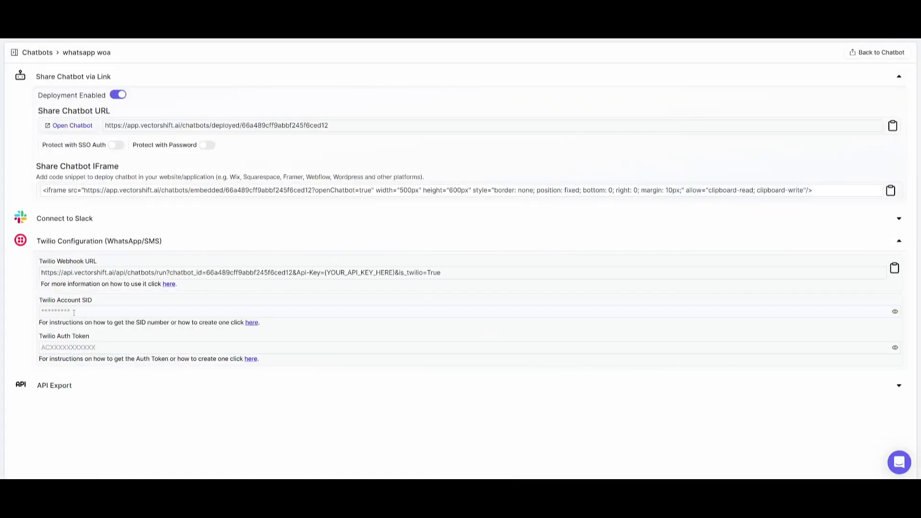
click(74, 311)
key(ctrl+v)
click(44, 347)
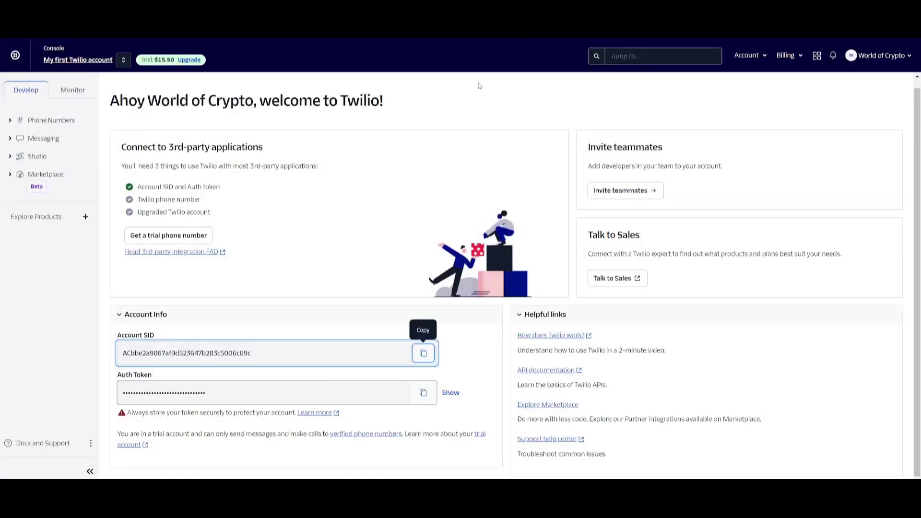
click(423, 393)
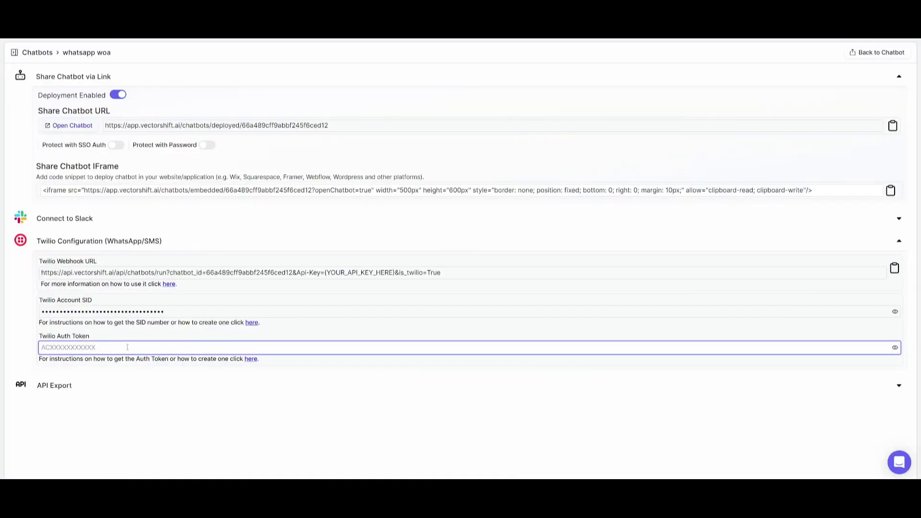
key(ctrl+v)
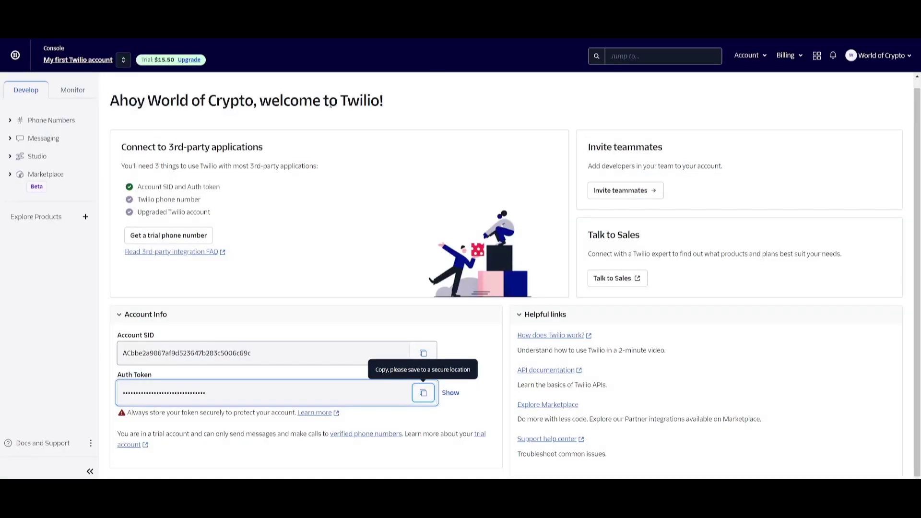
click(16, 142)
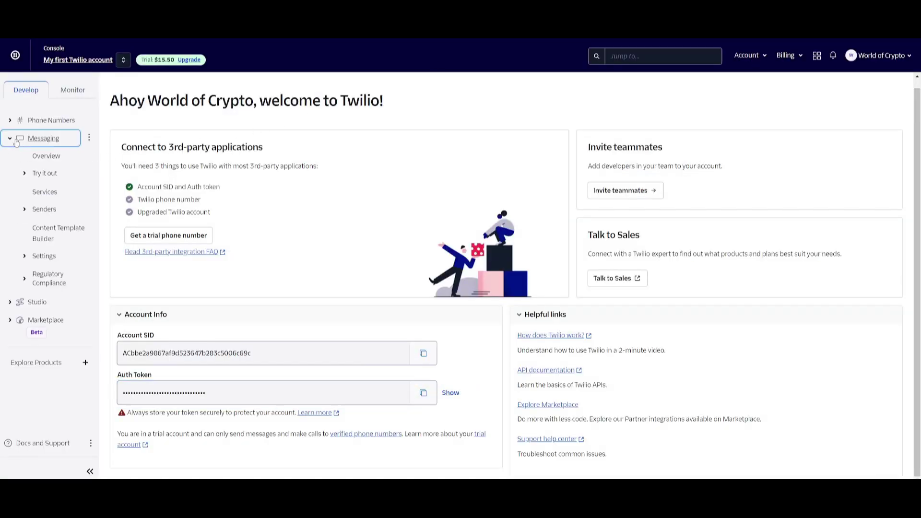
Step: Activate the WhatsApp sandbox under Try it out > Send a WhatsApp message and open Sandbox settings
click(25, 173)
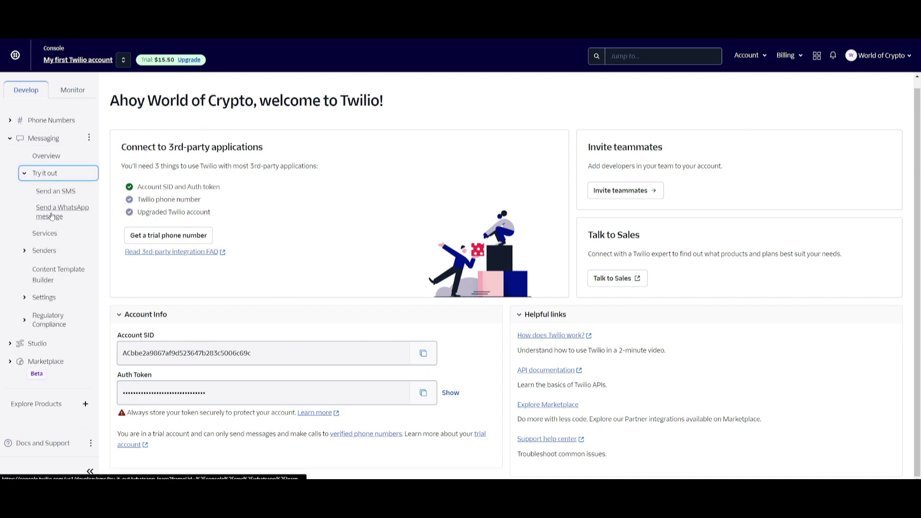
click(53, 214)
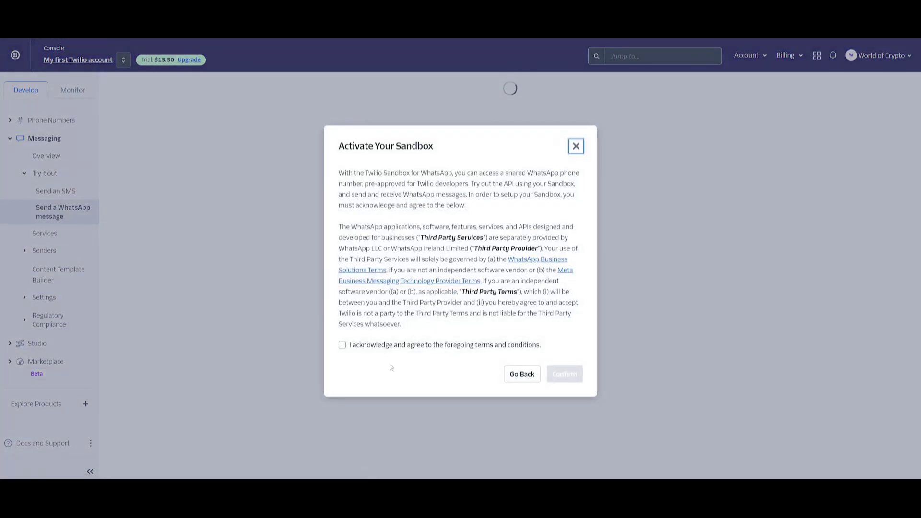
click(342, 345)
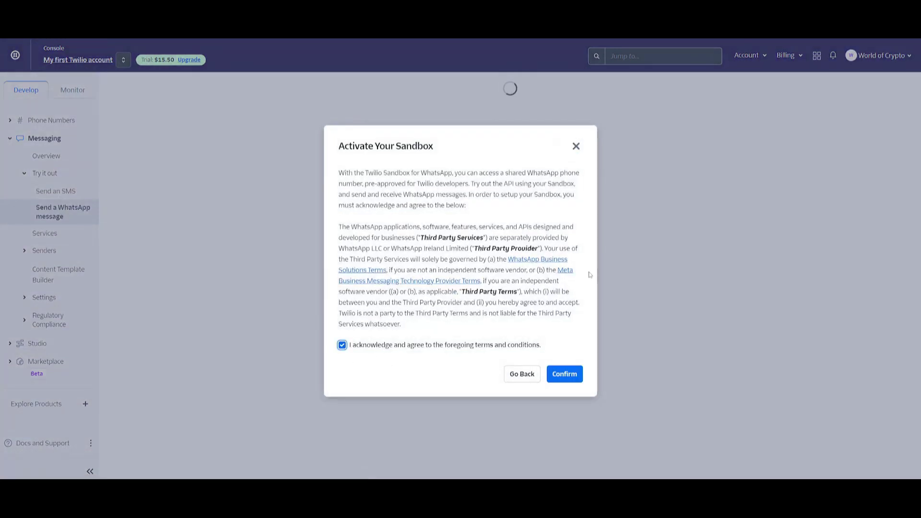
click(565, 374)
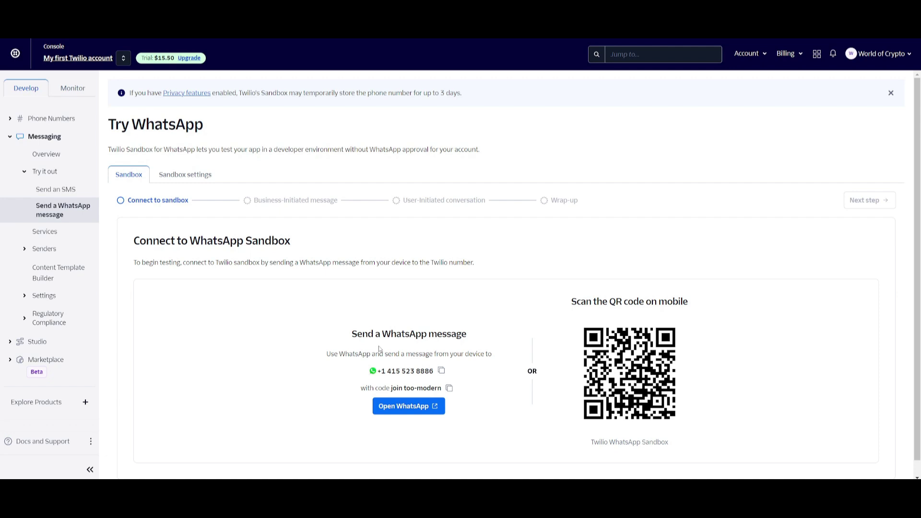
click(410, 411)
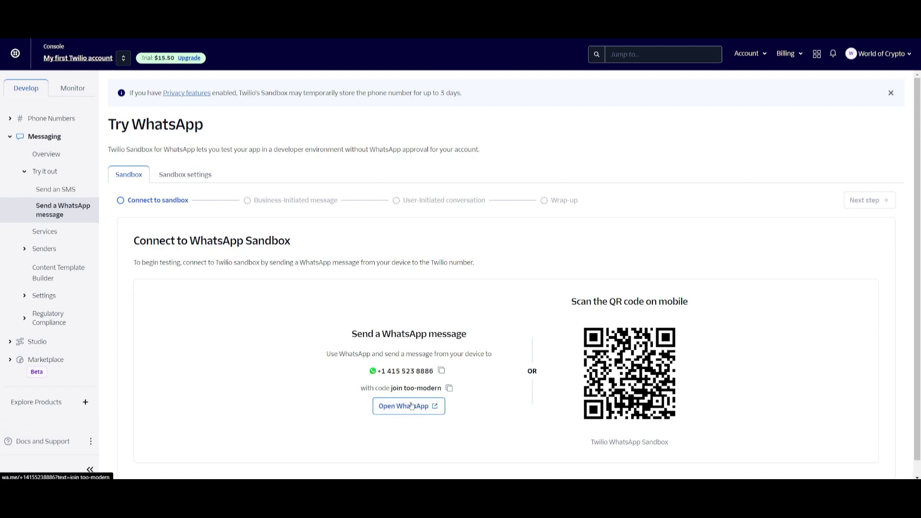
click(184, 176)
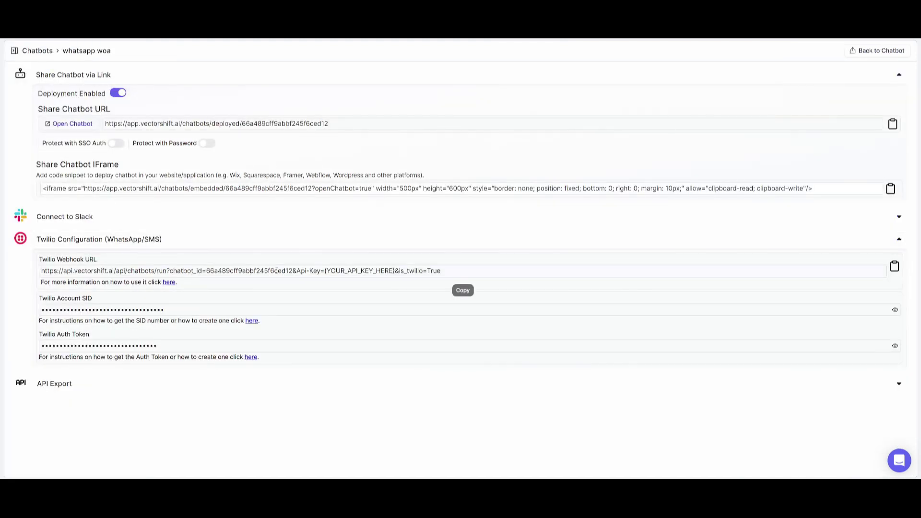
Step: Locate the webhook URL's API key placeholder and start a new key under Personal > Usage > API Keys
drag(328, 270, 391, 271)
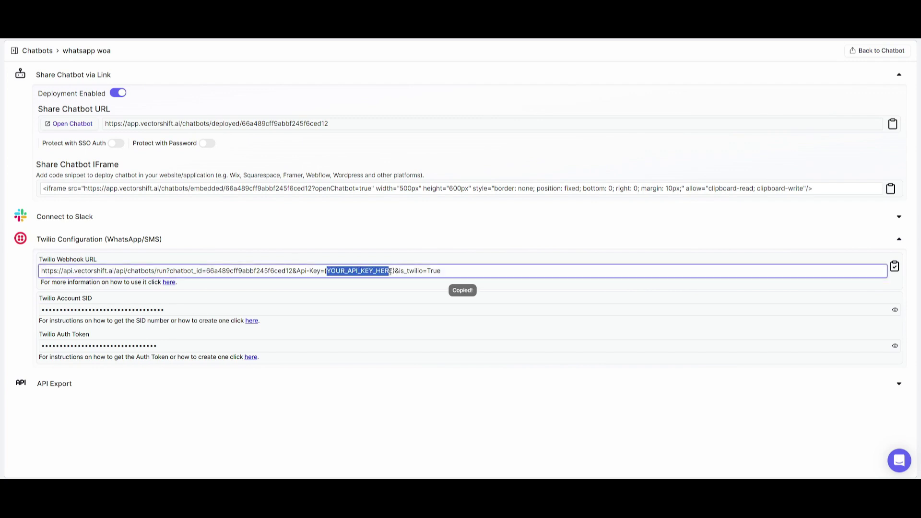
click(391, 271)
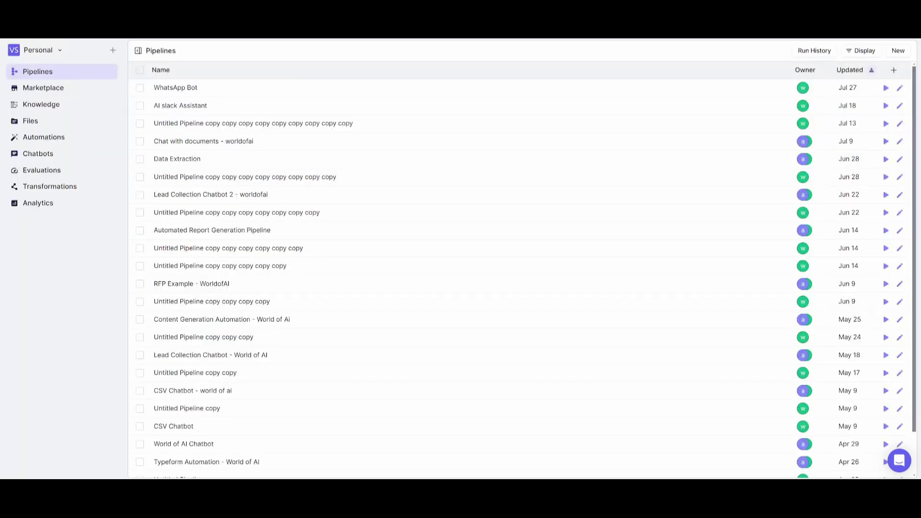
click(59, 49)
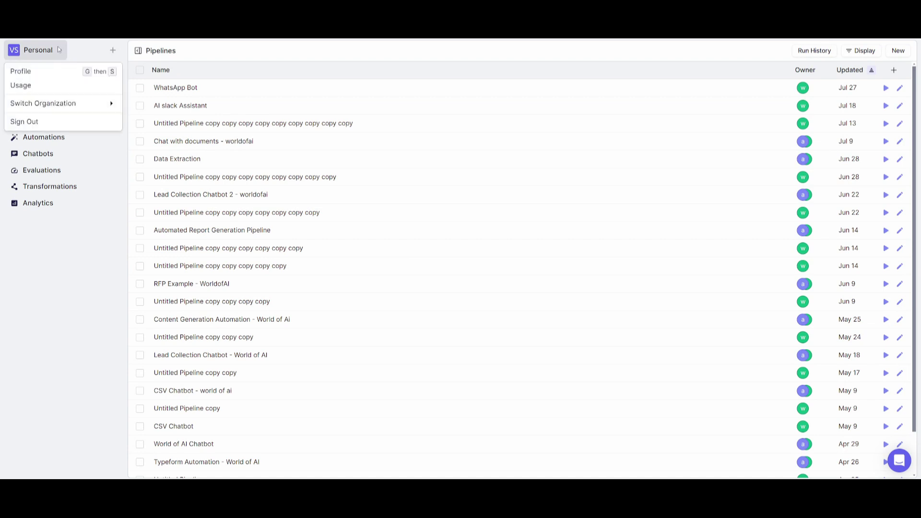
click(28, 86)
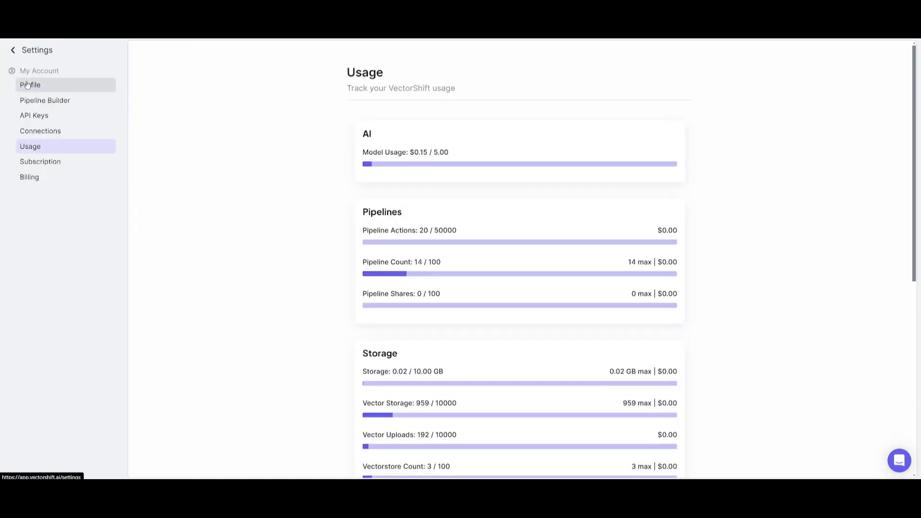
click(41, 118)
click(518, 151)
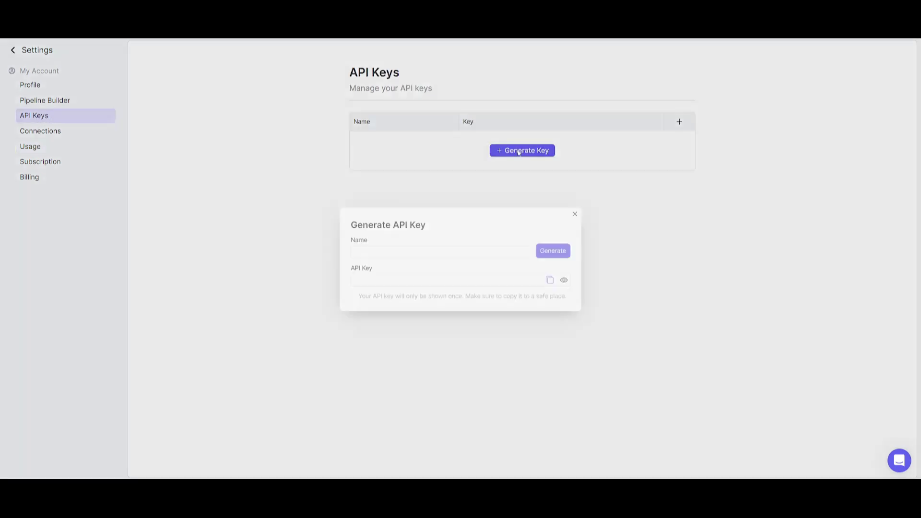
click(408, 251)
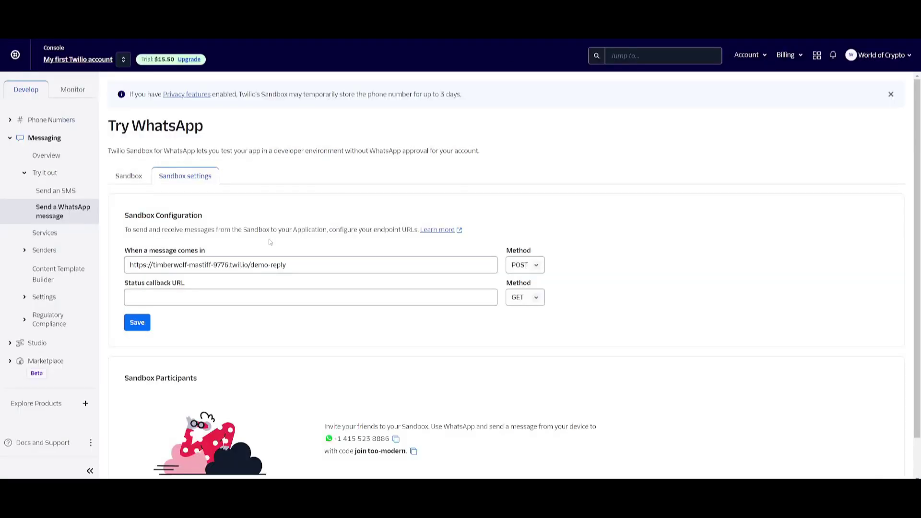
Step: Replace the sandbox's 'When a message comes in' URL with the VectorShift webhook URL and save
click(211, 261)
key(ctrl+a)
key(ctrl+v)
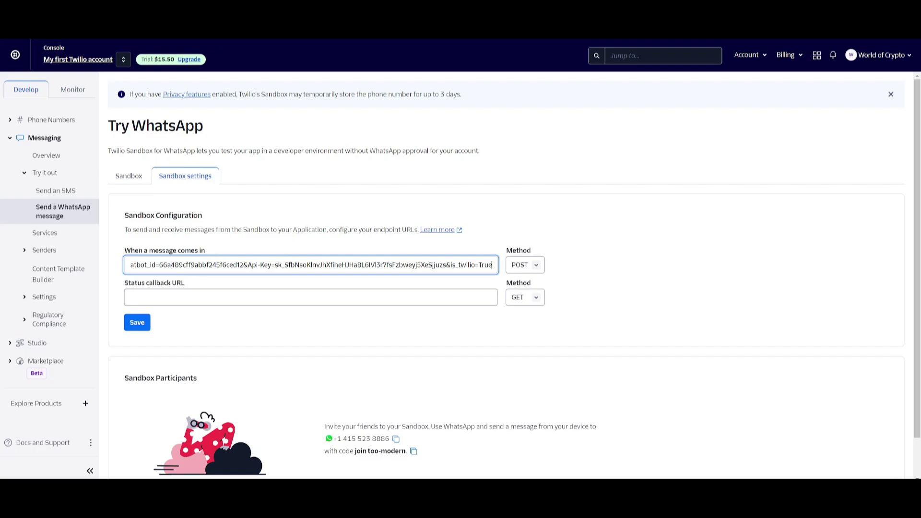
click(137, 322)
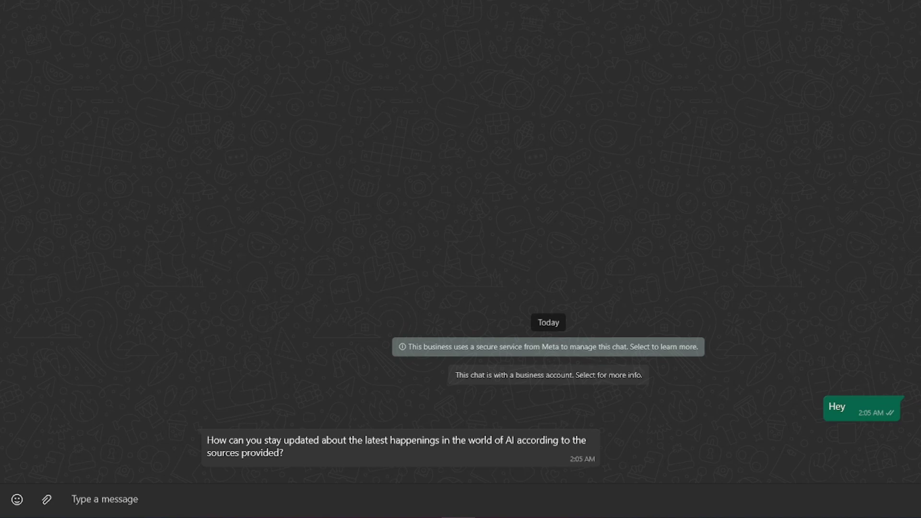
Step: Ask the WhatsApp sandbox chatbot 'so what is world of ai?'
click(143, 504)
text(so what is world of)
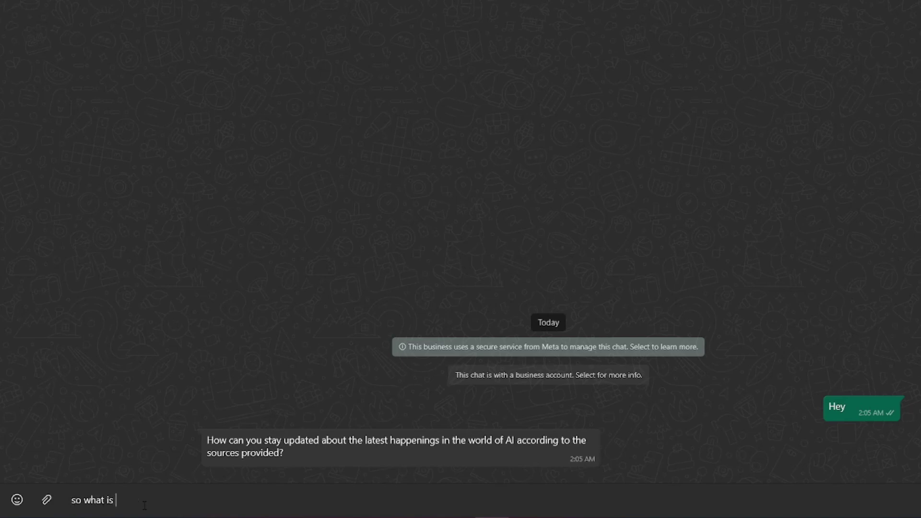
text( ai?)
key(Return)
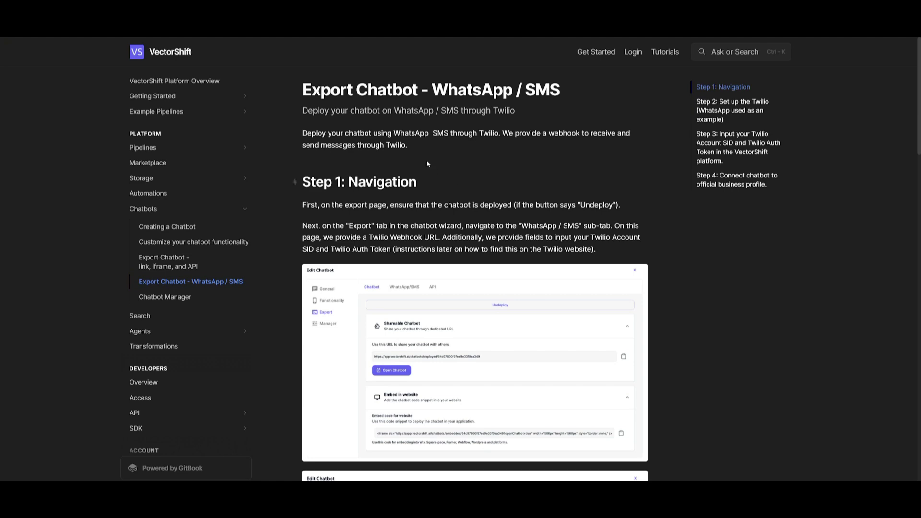
scroll(427, 160, down, 10)
scroll(429, 159, down, 10)
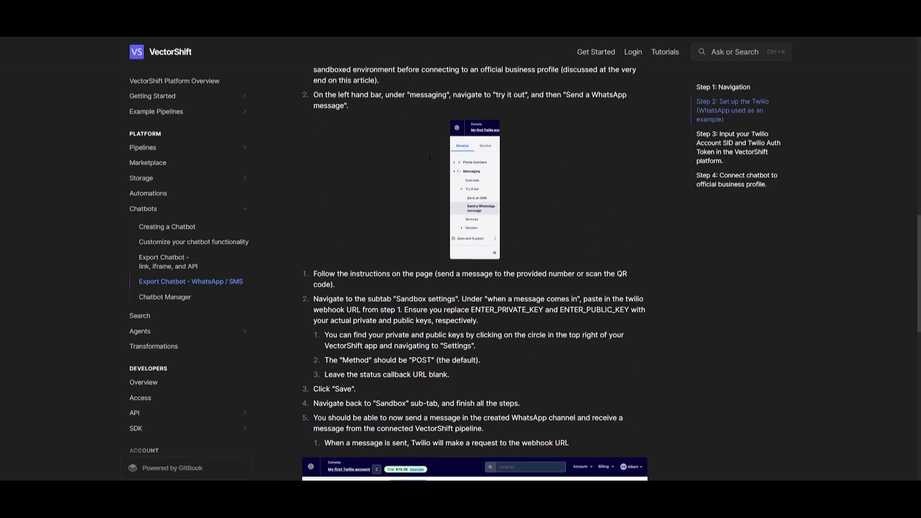
scroll(430, 163, down, 5)
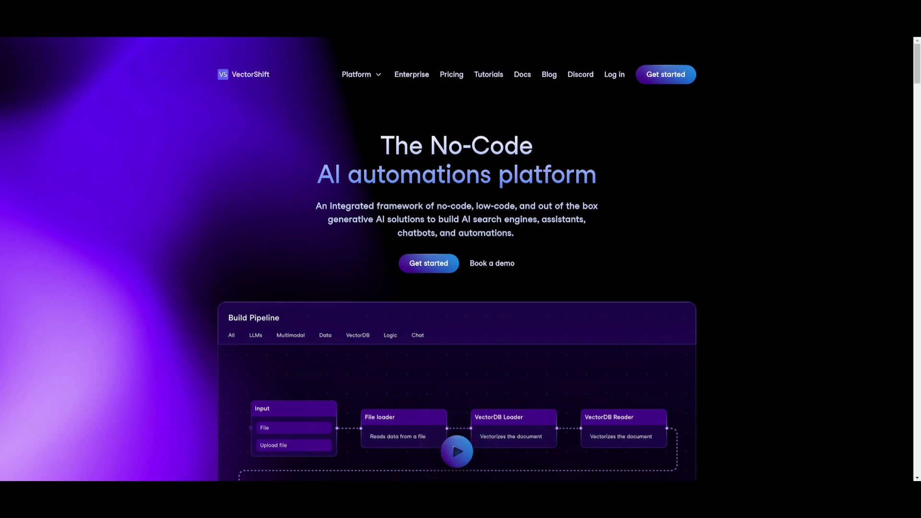
scroll(455, 372, down, 15)
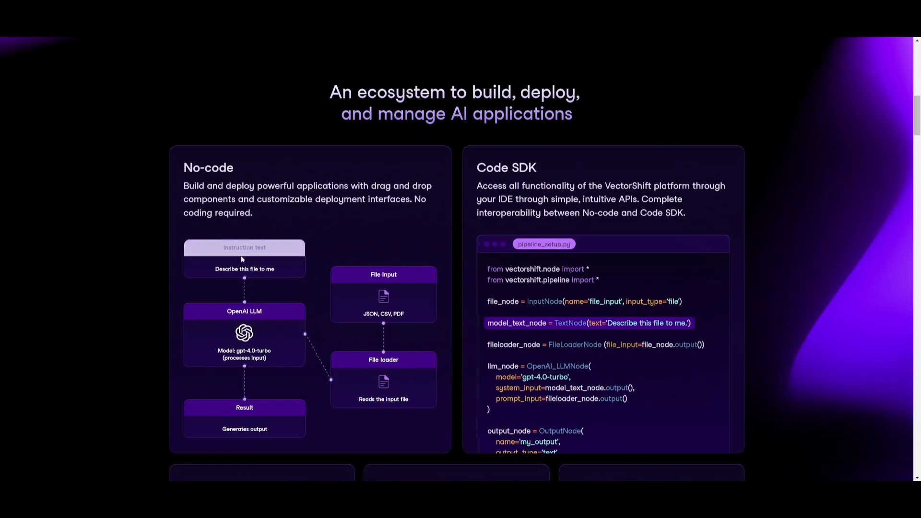
scroll(240, 253, down, 15)
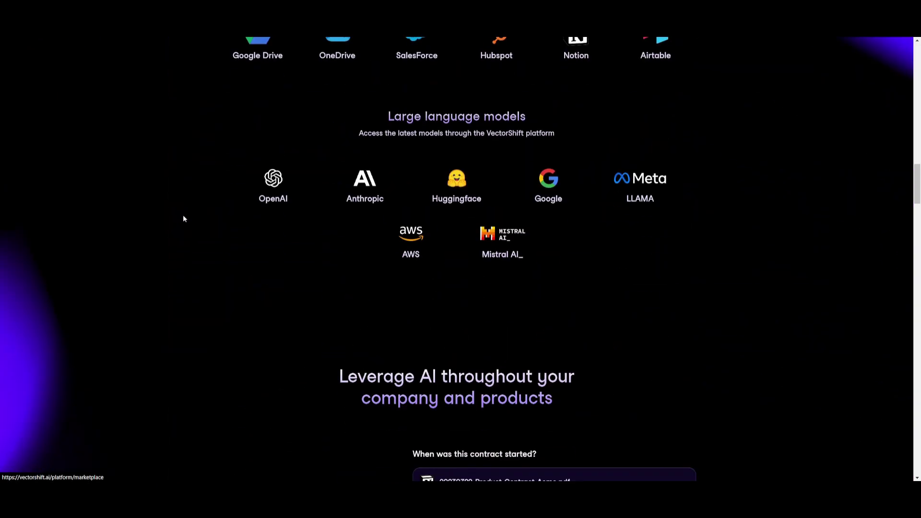
scroll(188, 225, down, 8)
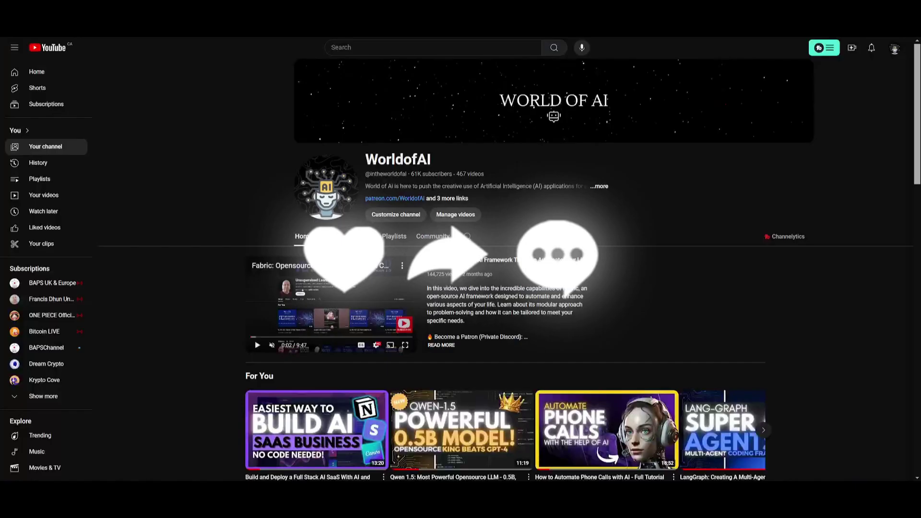
Step: Open the WorldofAI channel's Videos tab and scroll through its uploaded videos
click(333, 236)
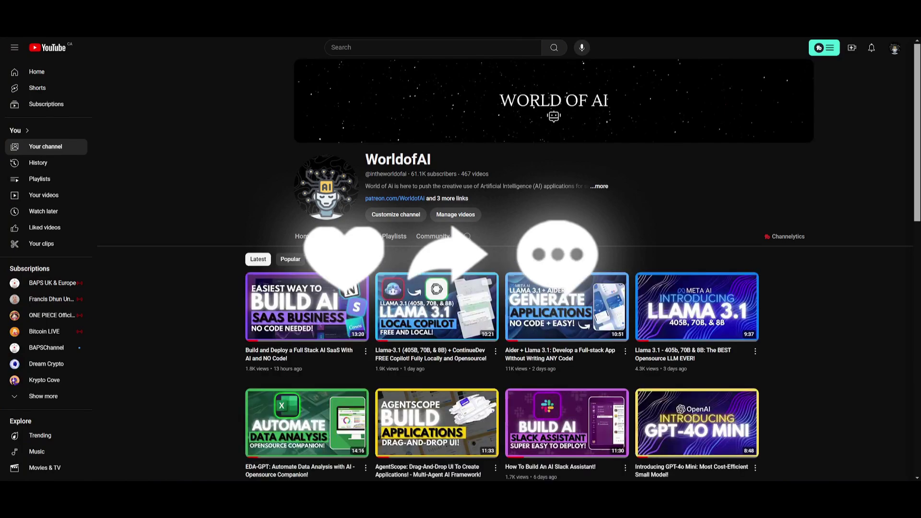
scroll(333, 230, down, 5)
scroll(200, 236, down, 4)
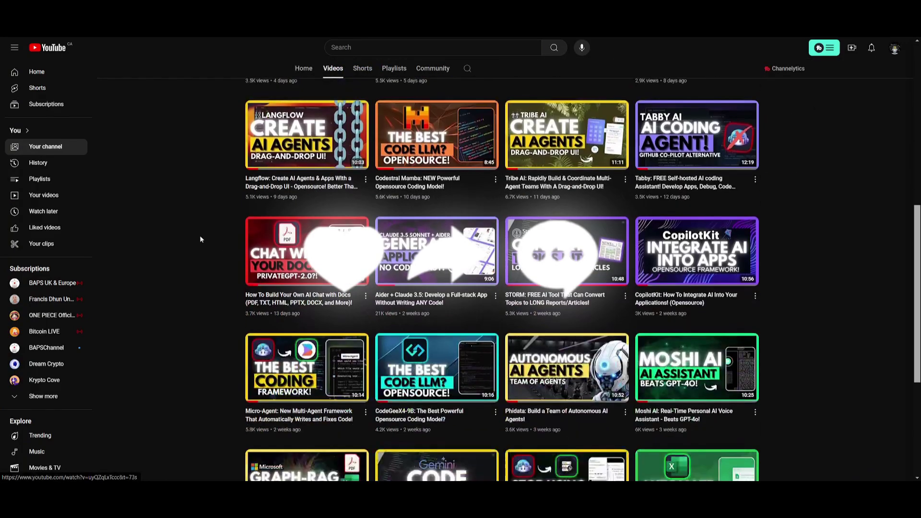
scroll(192, 228, down, 5)
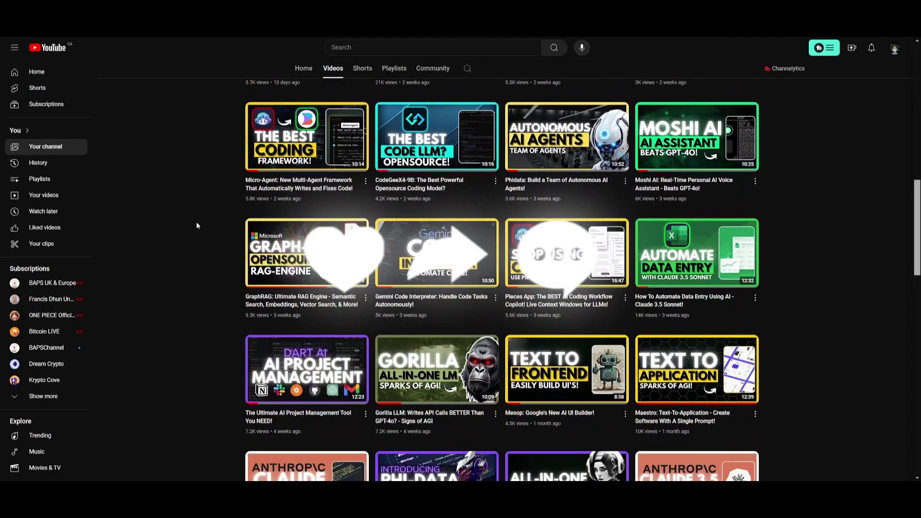
scroll(196, 225, down, 5)
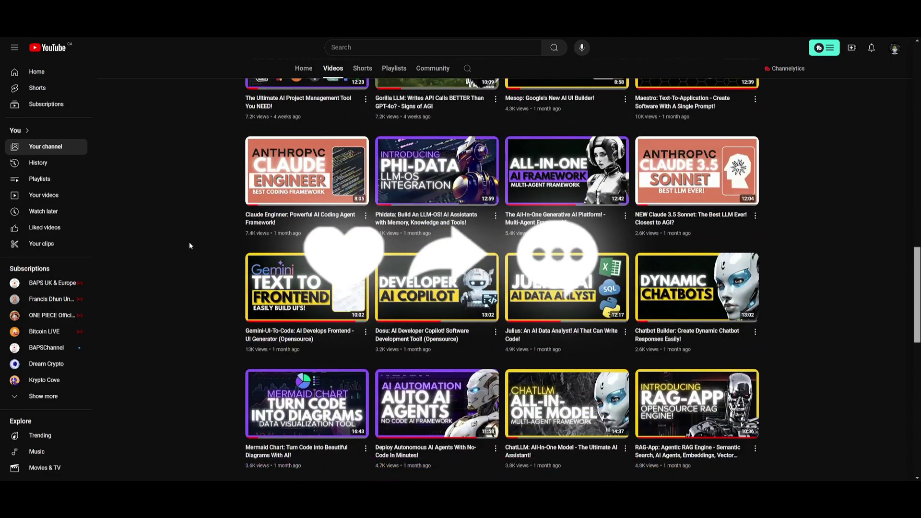
scroll(189, 242, down, 10)
scroll(180, 262, down, 5)
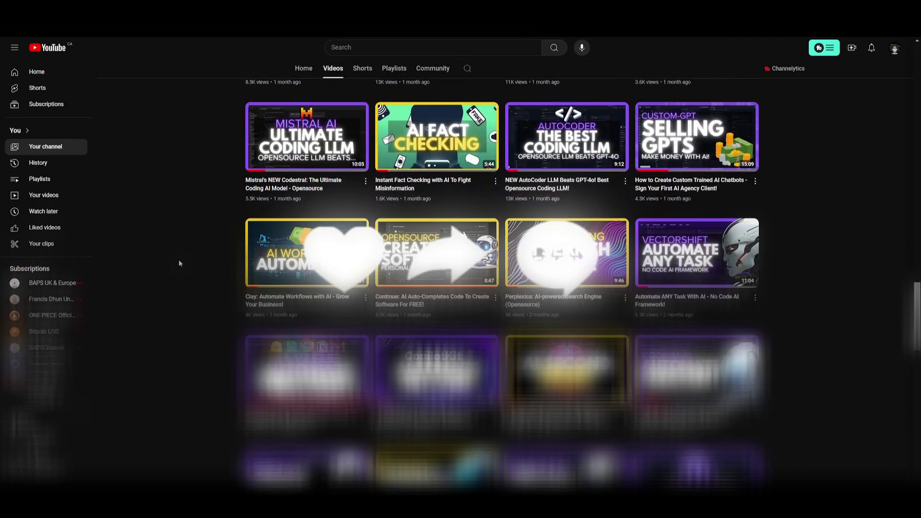